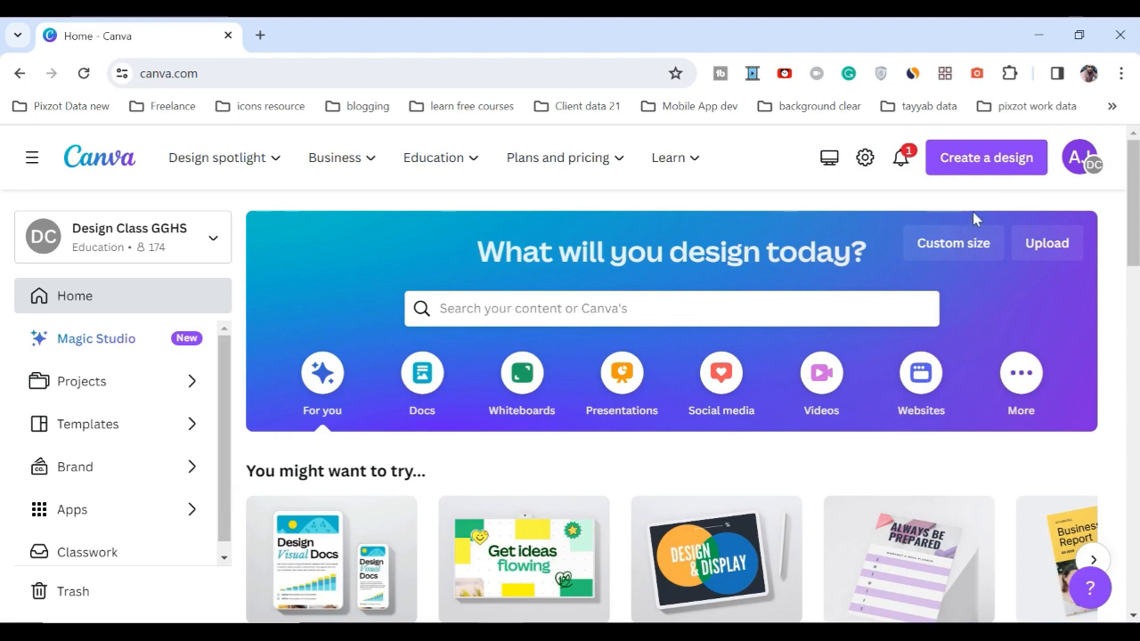
# Step: Create a new custom-size design of 2000 × 2000 px
pyautogui.click(964, 169)
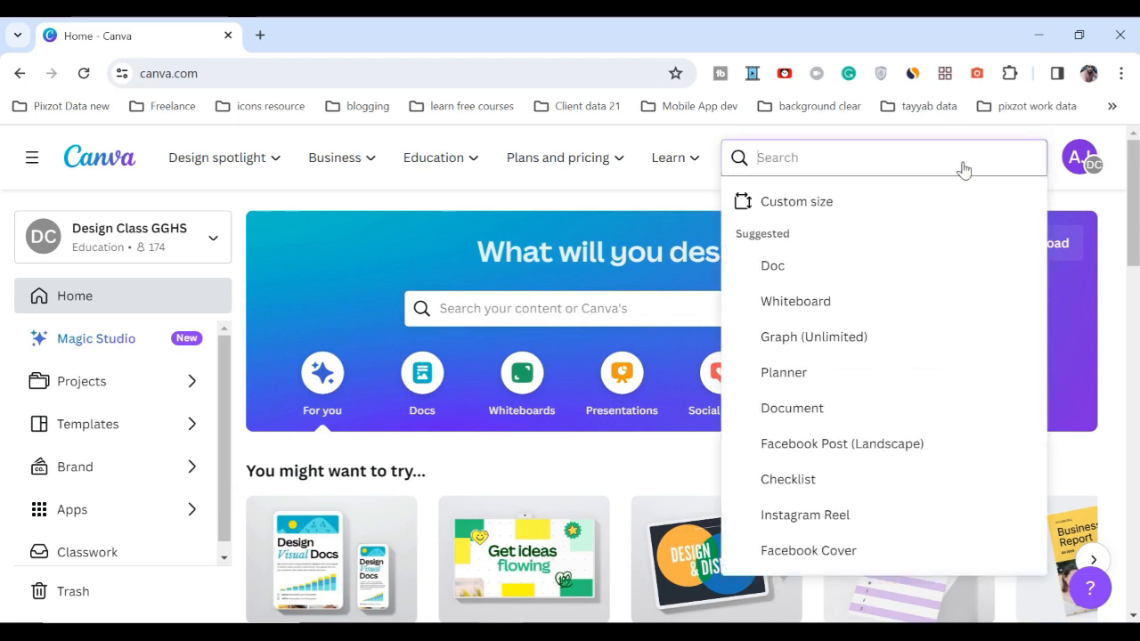
pyautogui.click(796, 199)
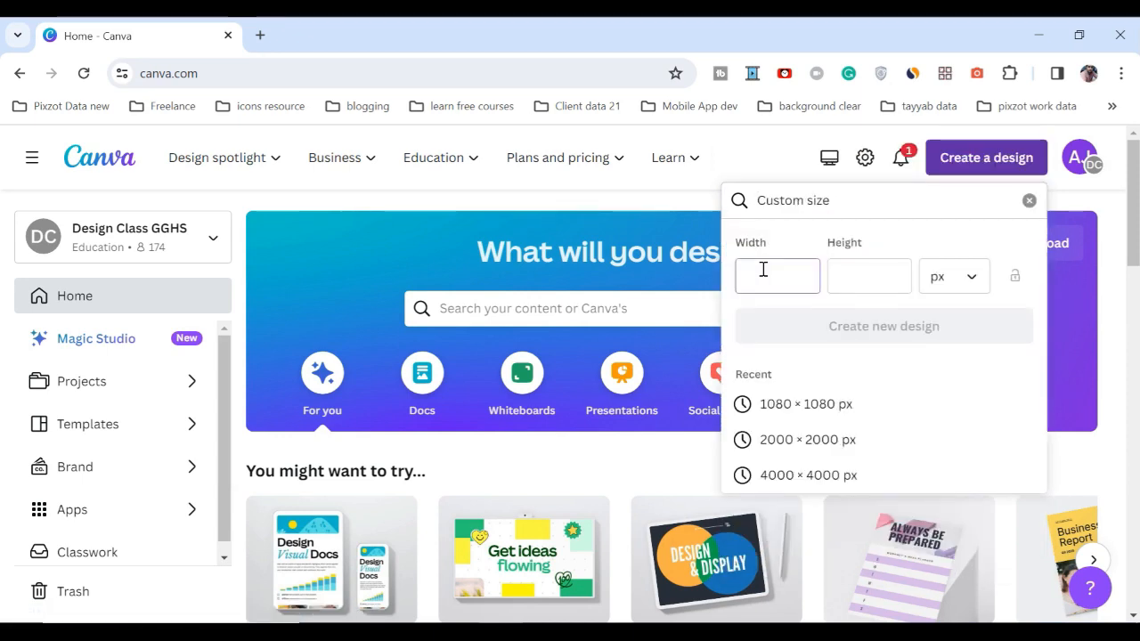
pyautogui.write('2000')
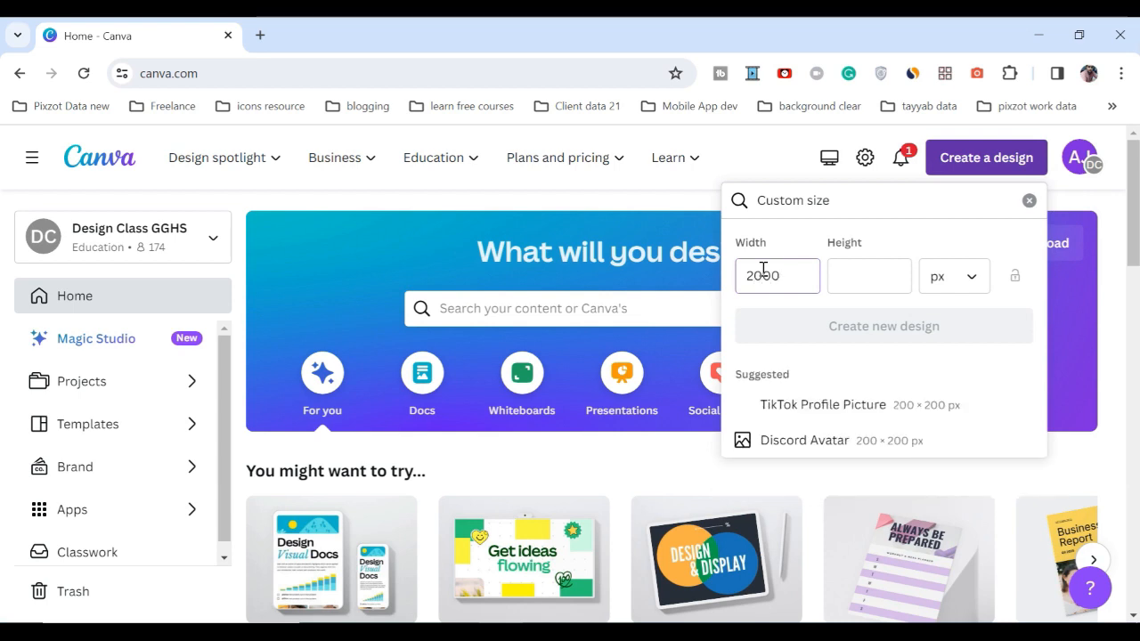
pyautogui.click(862, 280)
pyautogui.write('2')
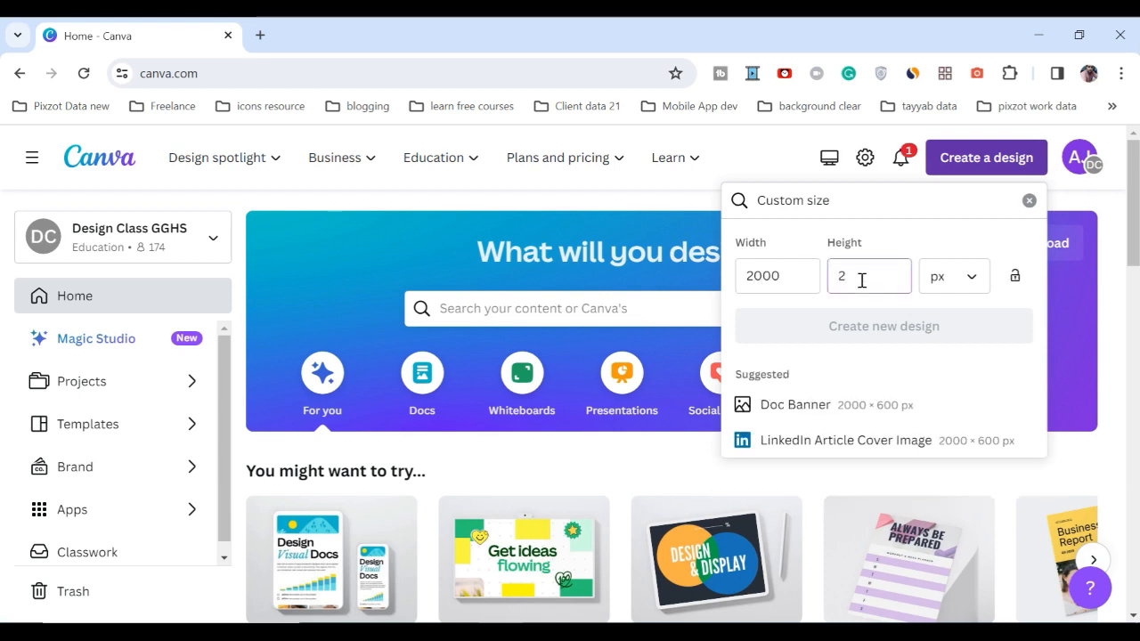
pyautogui.write('000')
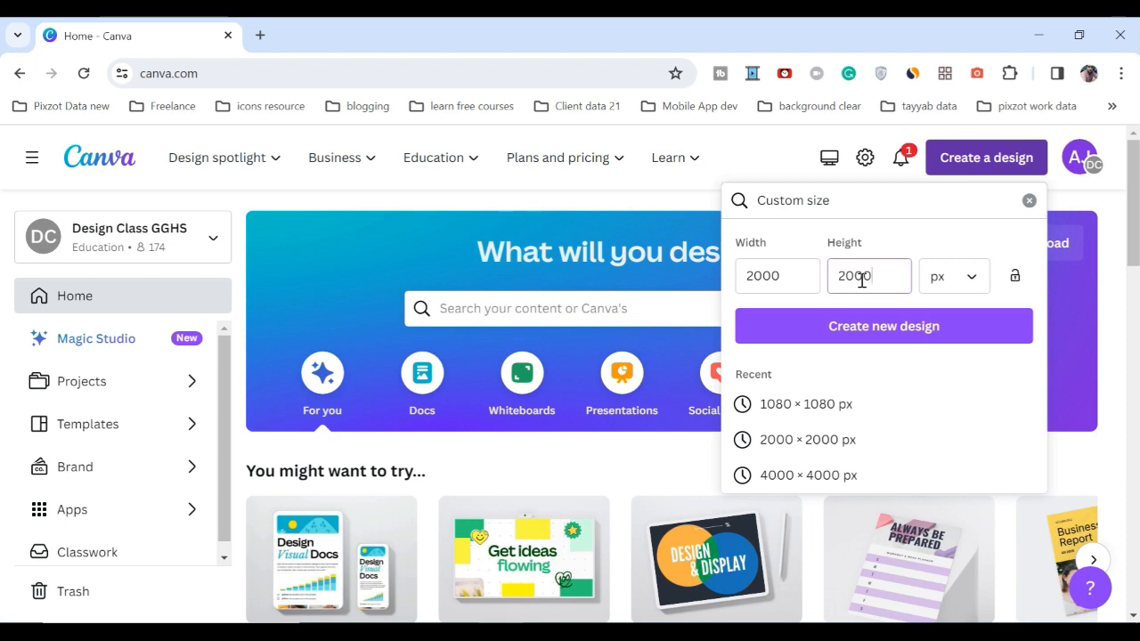
pyautogui.click(972, 278)
pyautogui.click(871, 331)
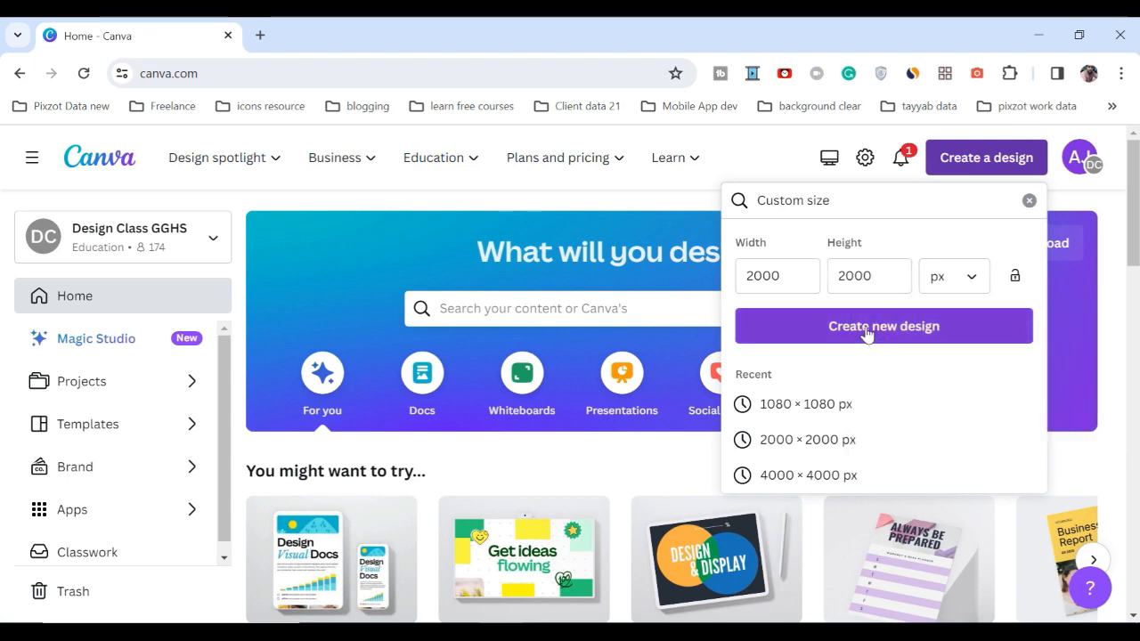
pyautogui.click(869, 327)
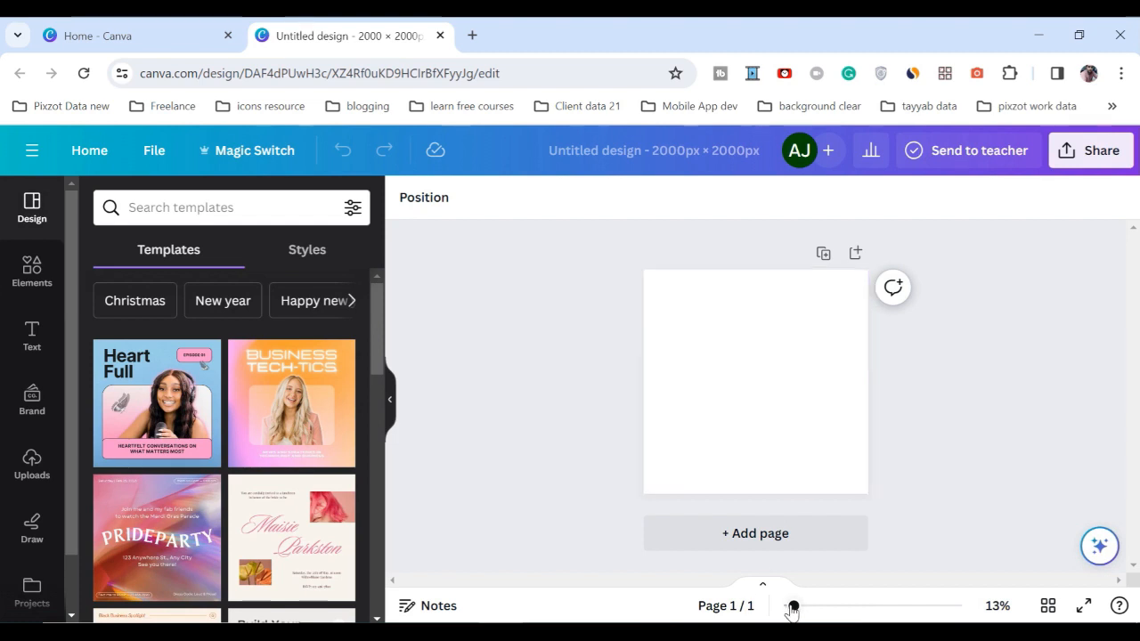
# Step: Search the elements library for "body builder" and list all the matching graphics
pyautogui.moveTo(793, 606); pyautogui.dragTo(809, 607)
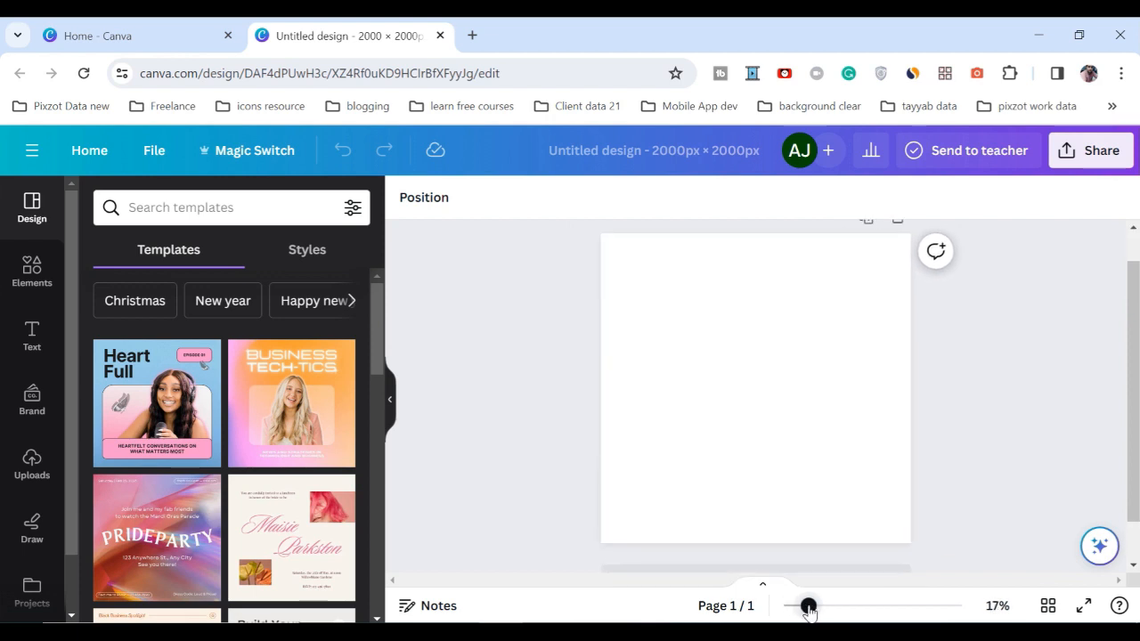
pyautogui.click(33, 268)
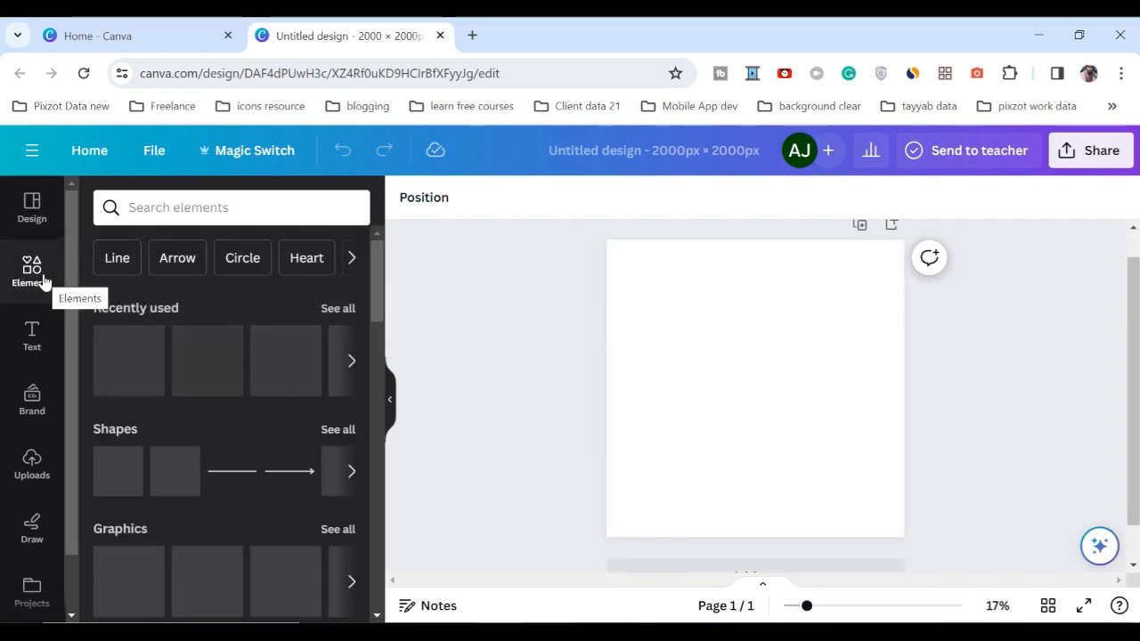
pyautogui.click(157, 207)
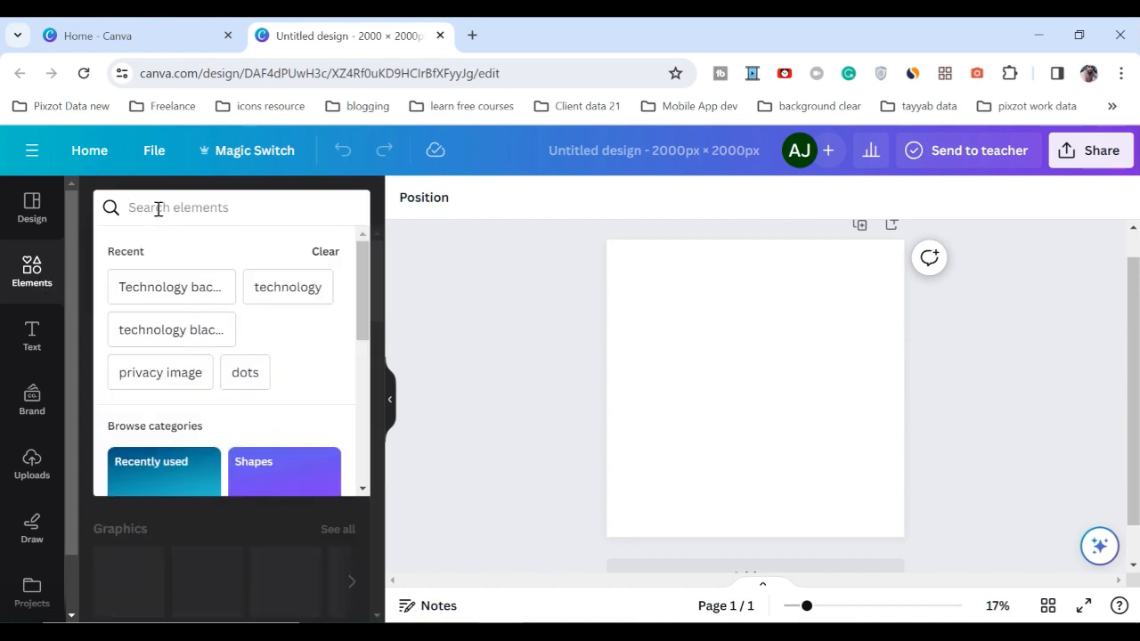
pyautogui.write('b')
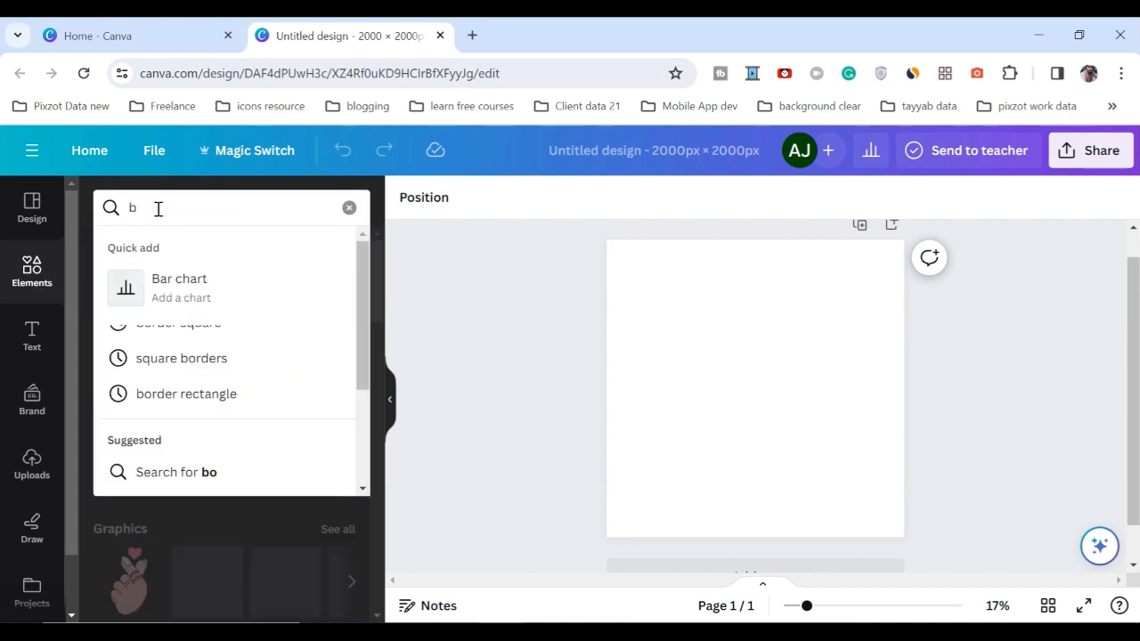
pyautogui.write('ody builder')
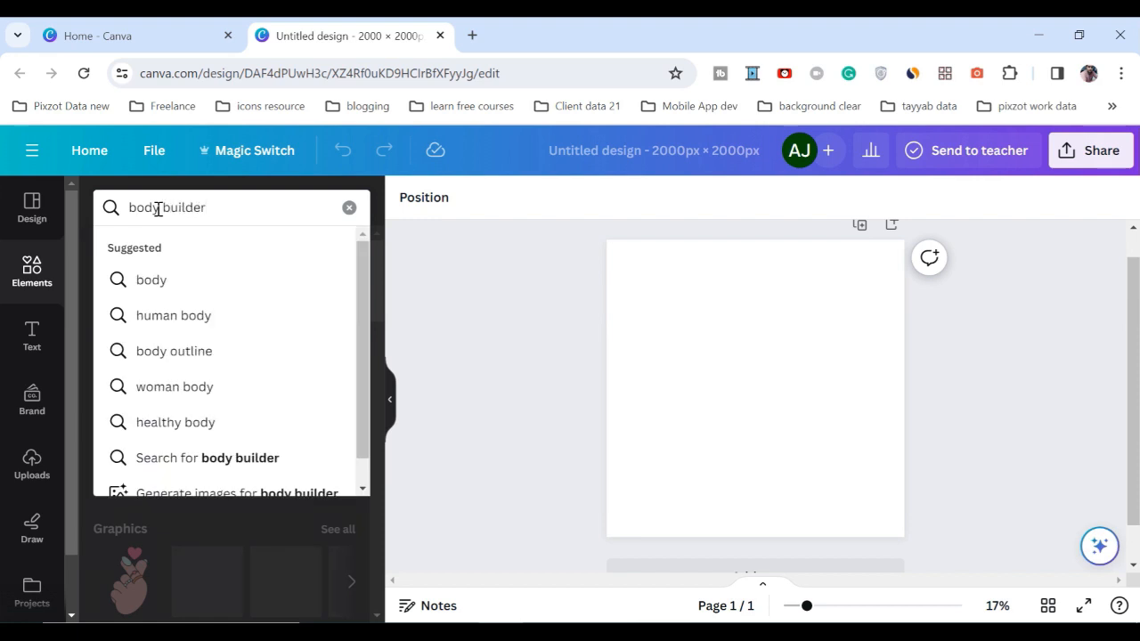
pyautogui.press('Return')
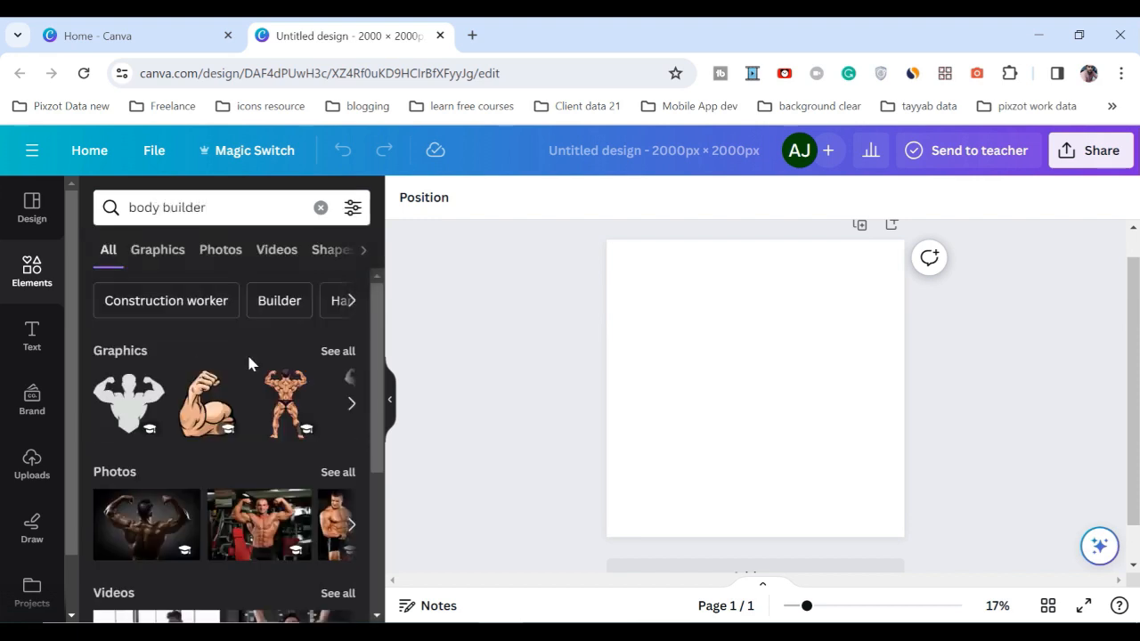
pyautogui.scroll(-2, 230, 528)
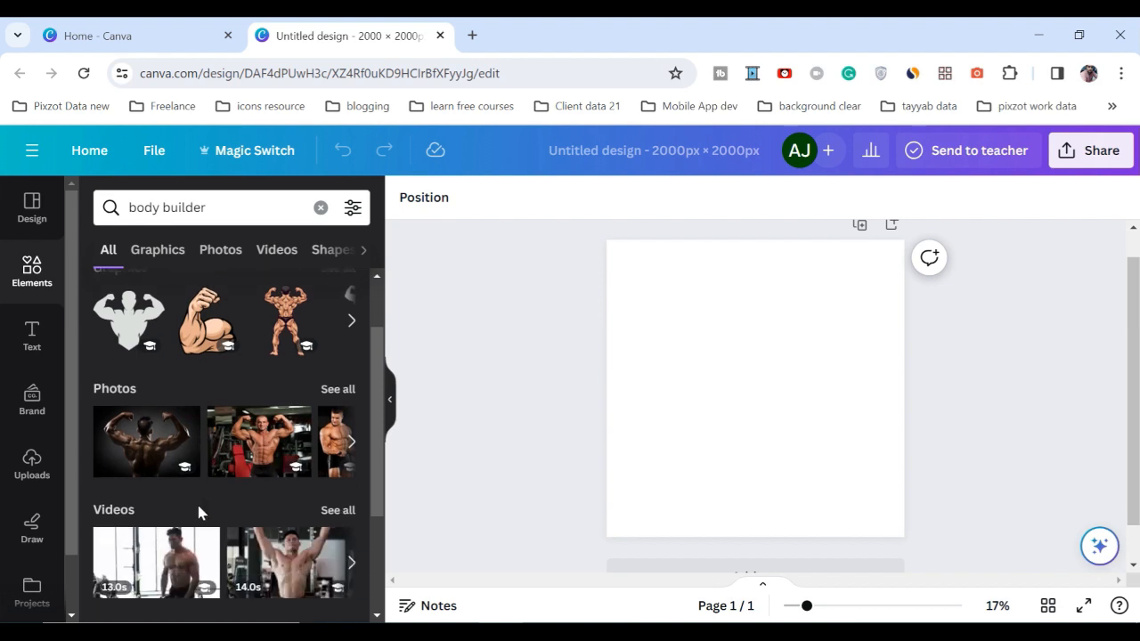
pyautogui.scroll(2, 222, 494)
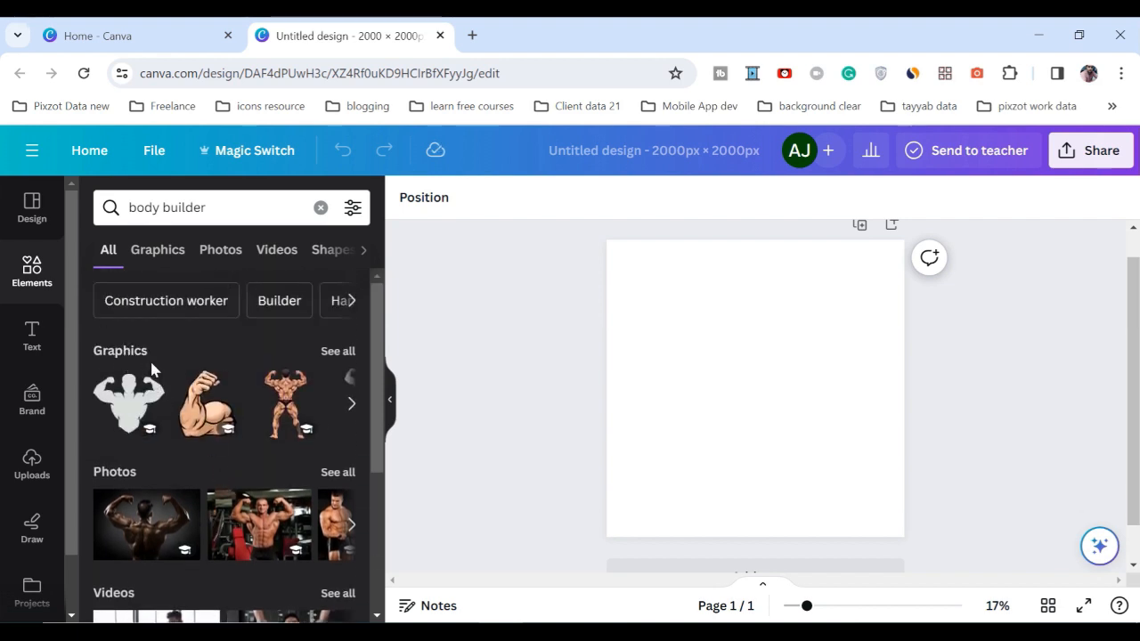
pyautogui.click(336, 352)
# Step: Add the plain barbell graphic from the body builder results to the blank page
pyautogui.scroll(-2, 369, 343)
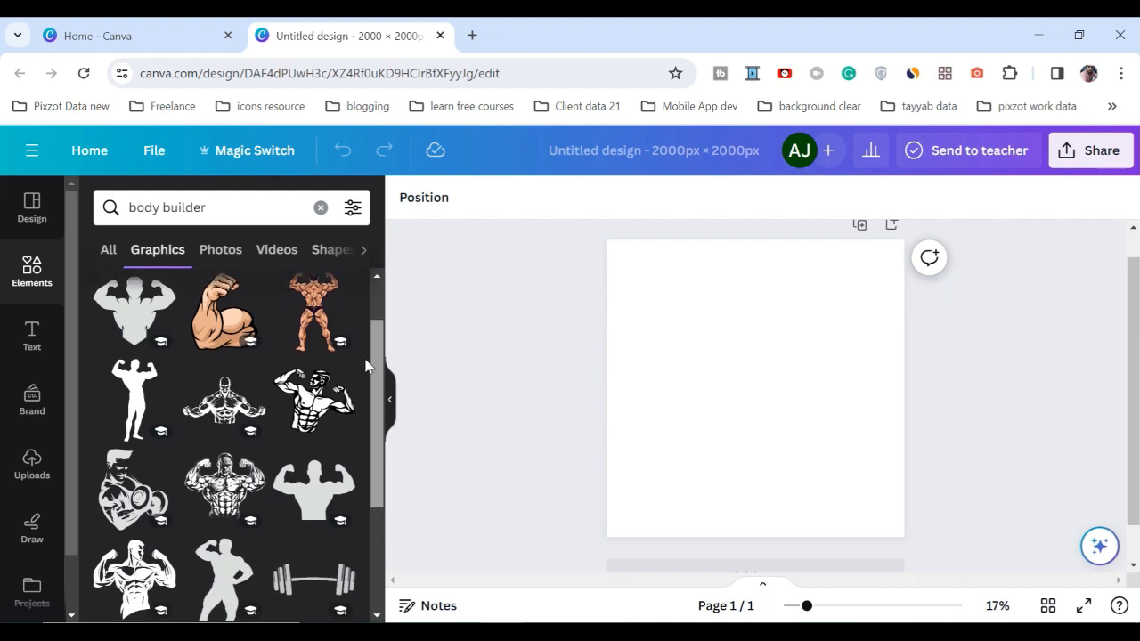
pyautogui.scroll(-2, 369, 391)
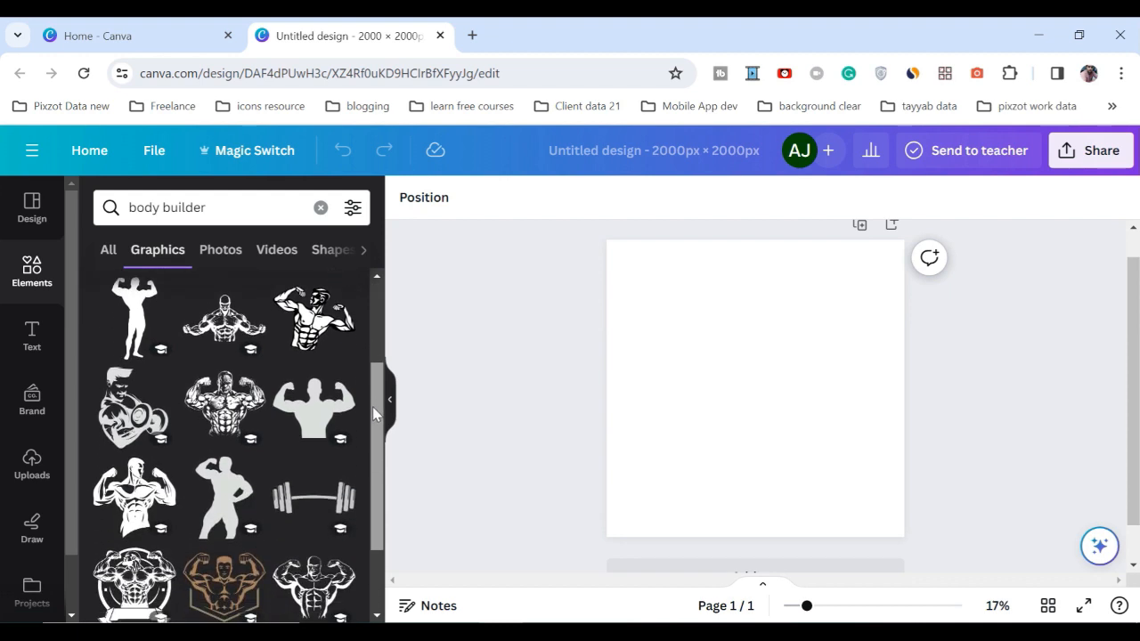
pyautogui.scroll(-2, 372, 406)
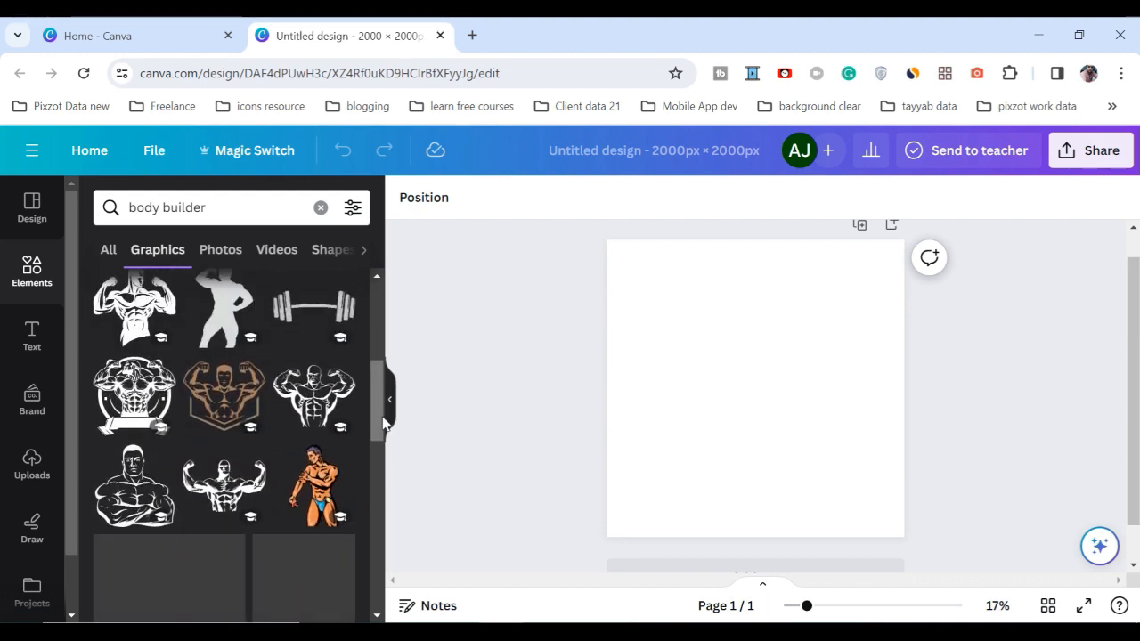
pyautogui.scroll(-2, 374, 423)
pyautogui.scroll(-1, 374, 432)
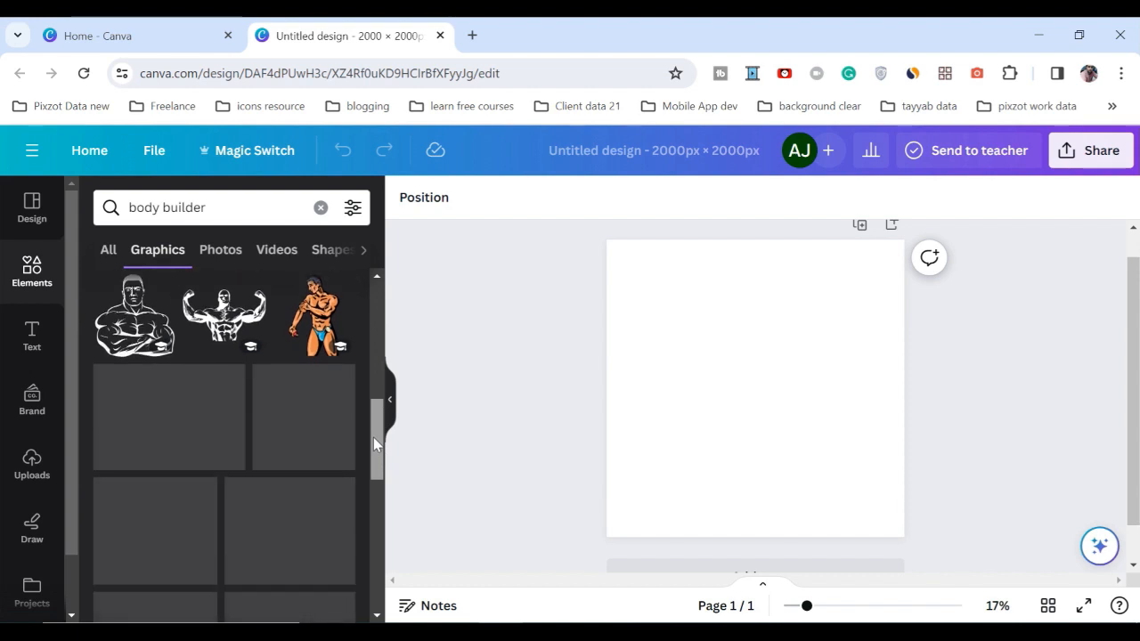
pyautogui.moveTo(374, 438); pyautogui.dragTo(378, 402)
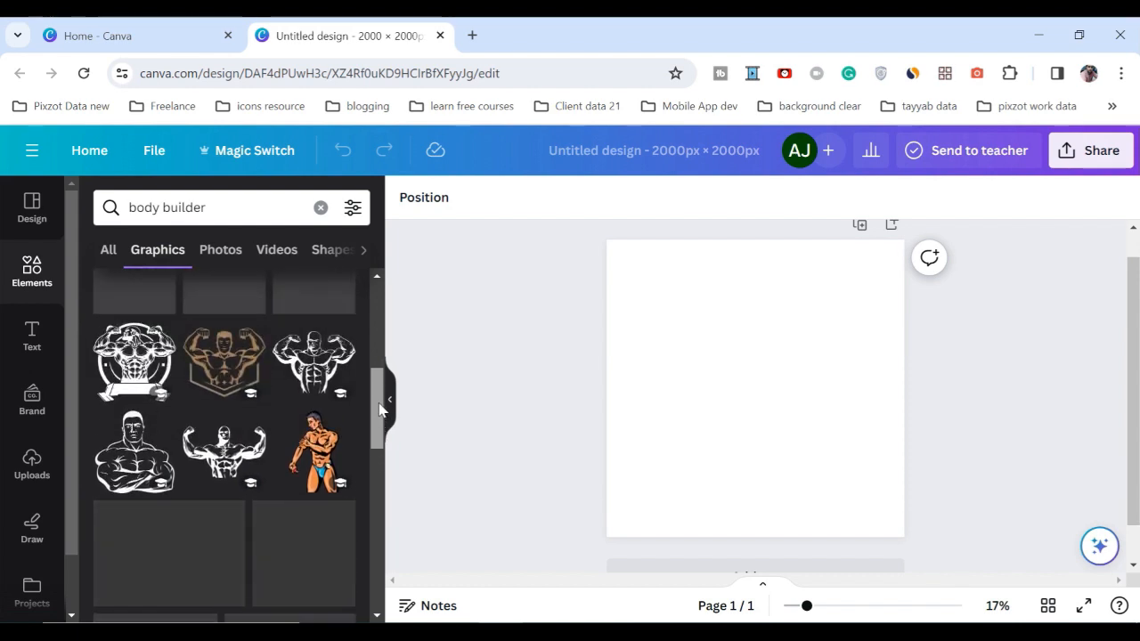
pyautogui.scroll(2, 378, 409)
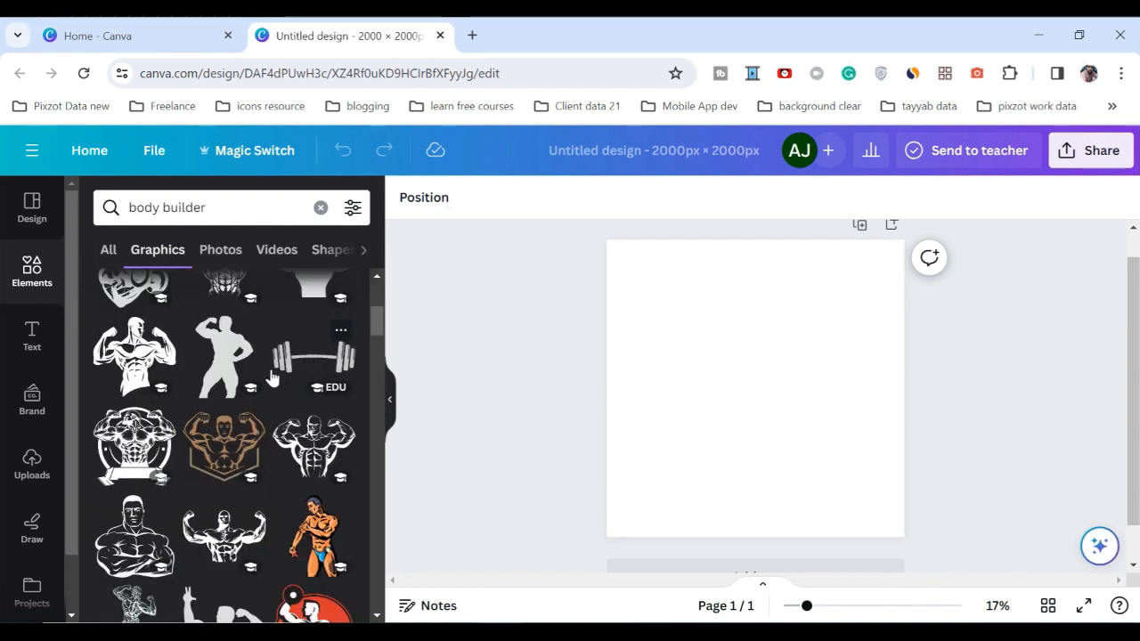
pyautogui.click(322, 360)
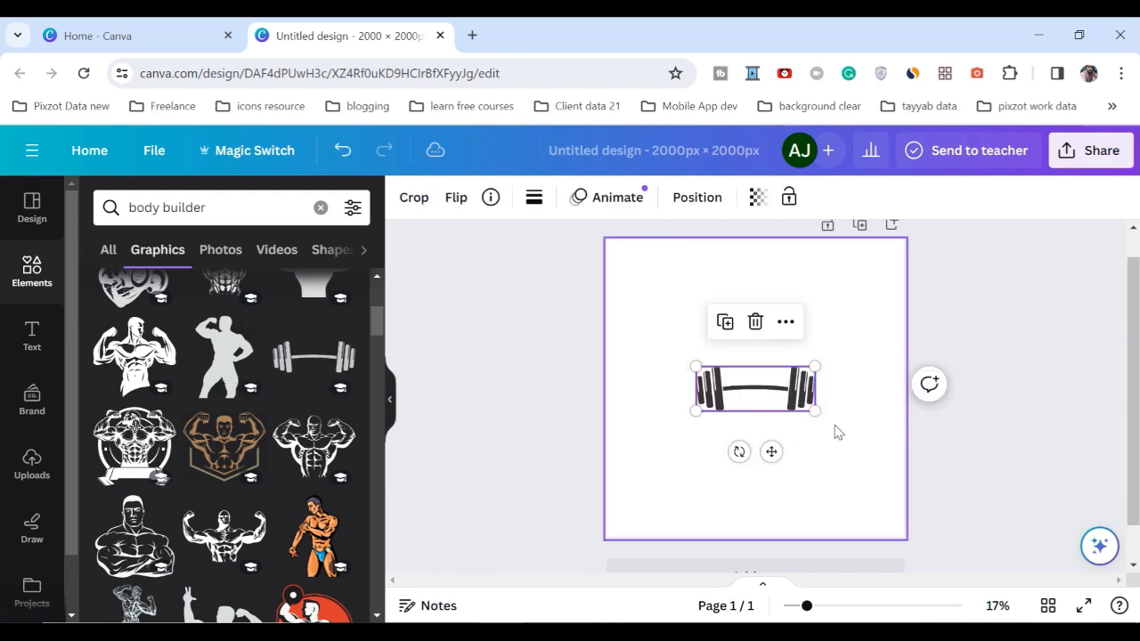
pyautogui.click(980, 389)
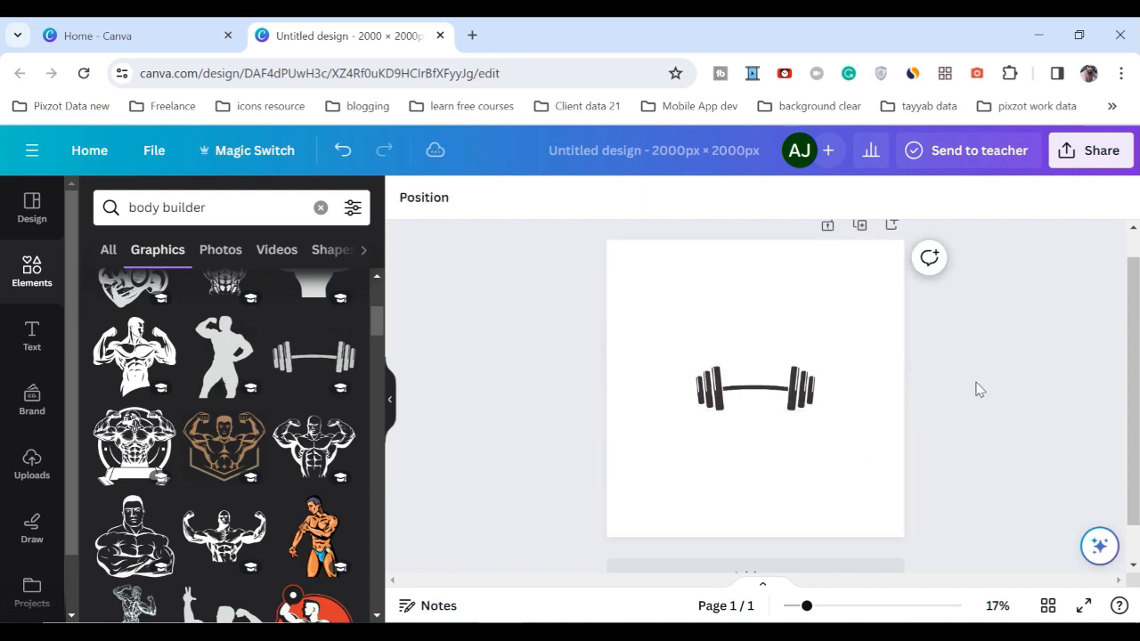
# Step: Recolor the barbell graphic with the solid red from the default colors
pyautogui.click(766, 393)
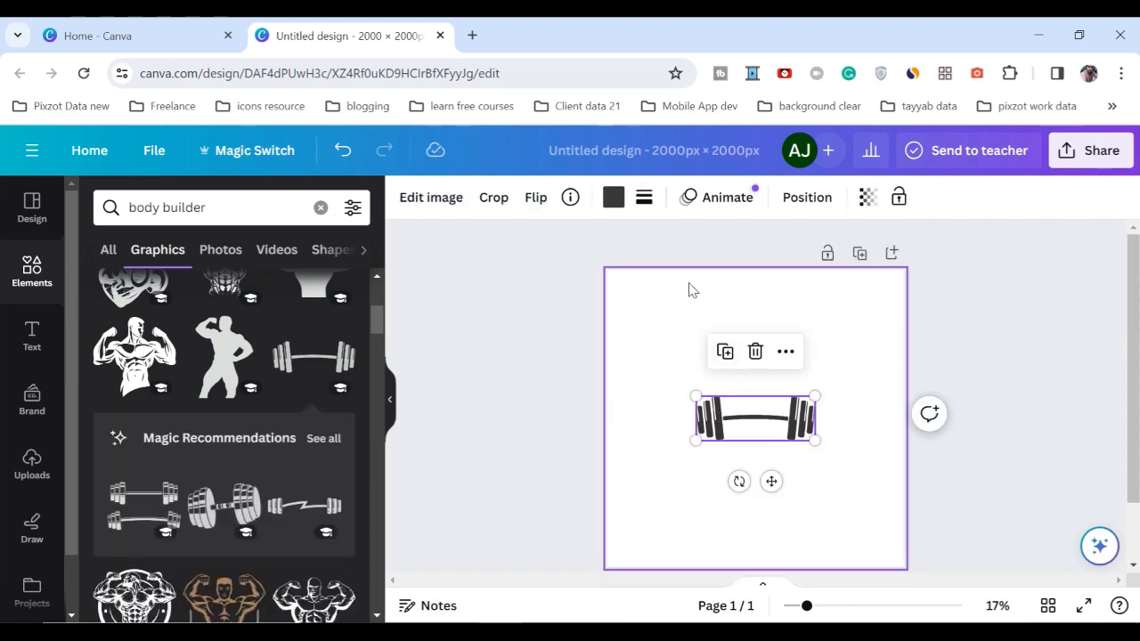
pyautogui.click(613, 197)
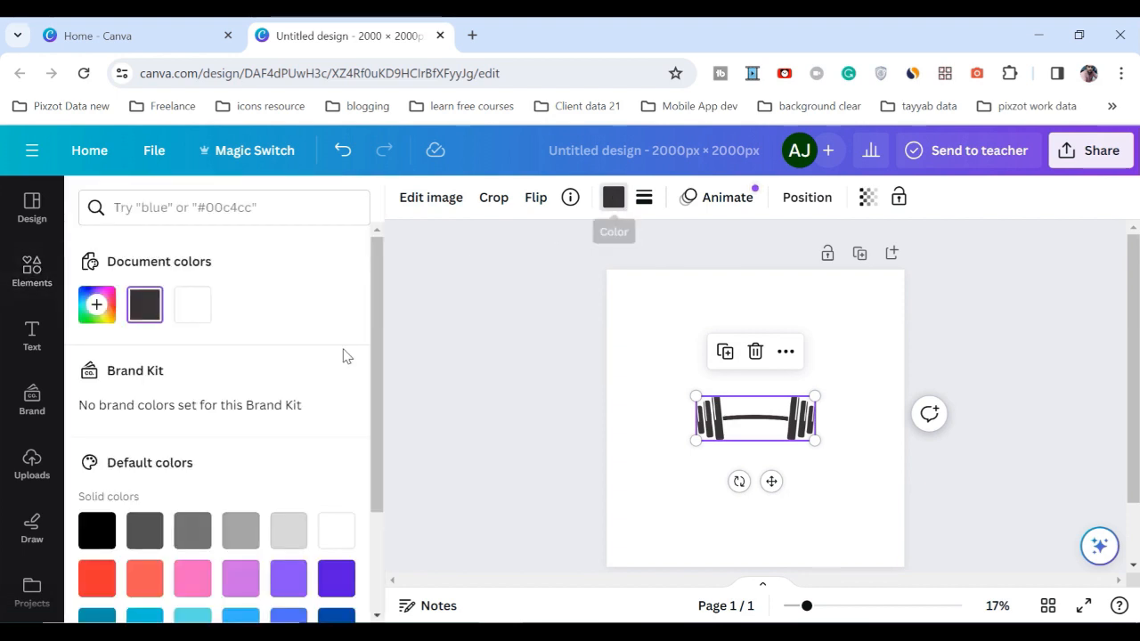
pyautogui.click(97, 579)
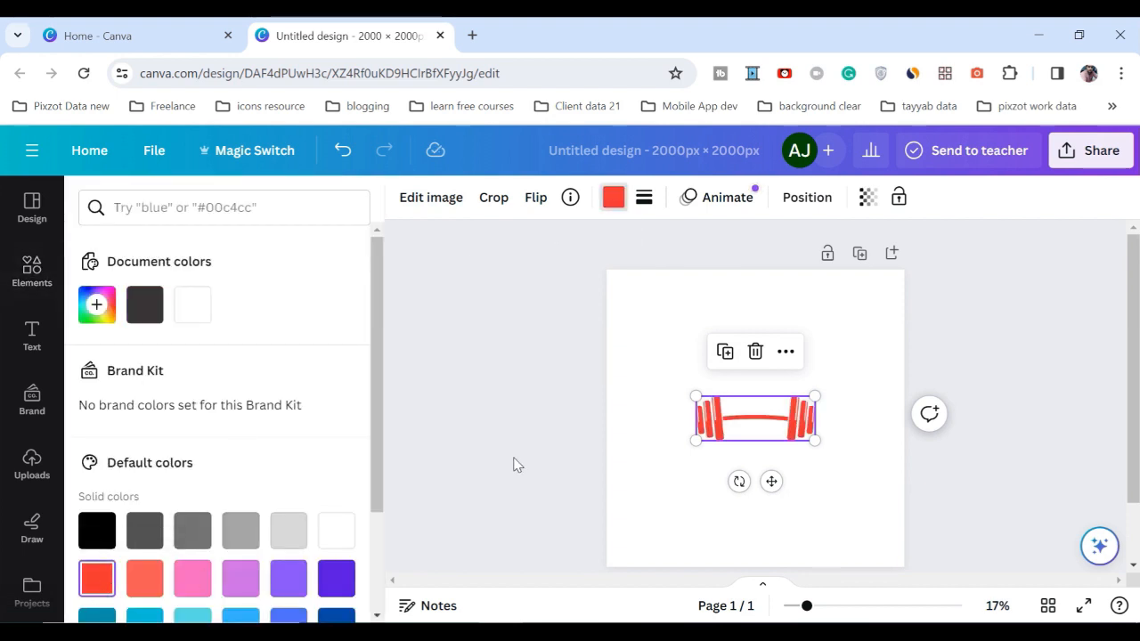
pyautogui.click(514, 459)
pyautogui.click(978, 381)
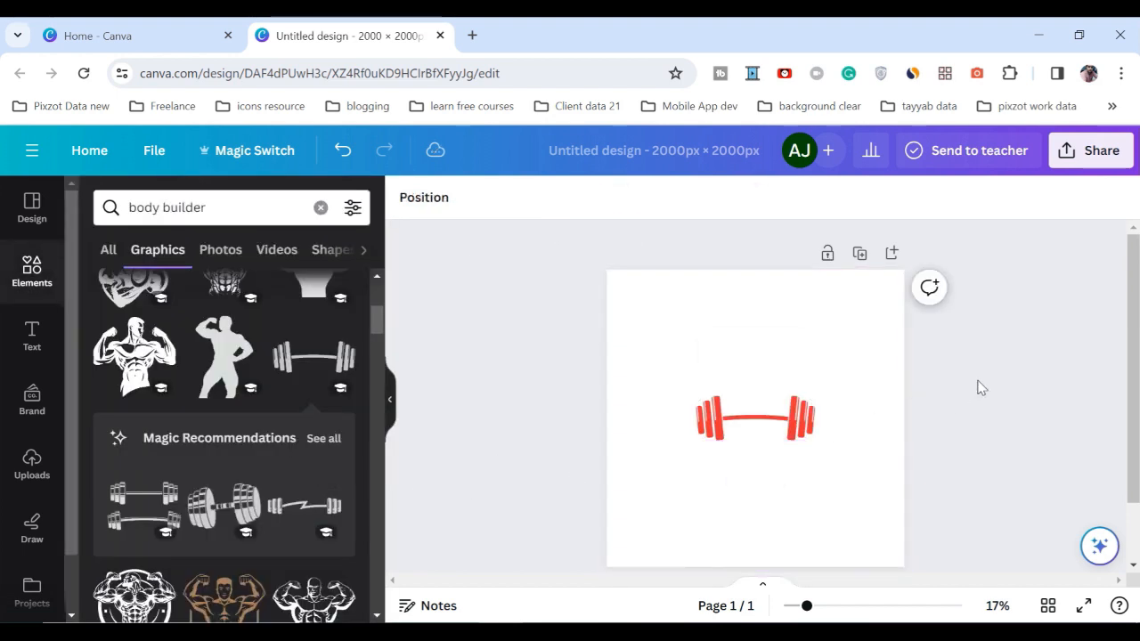
# Step: Add a heading with the text "Pure Fitness" to the page
pyautogui.click(796, 424)
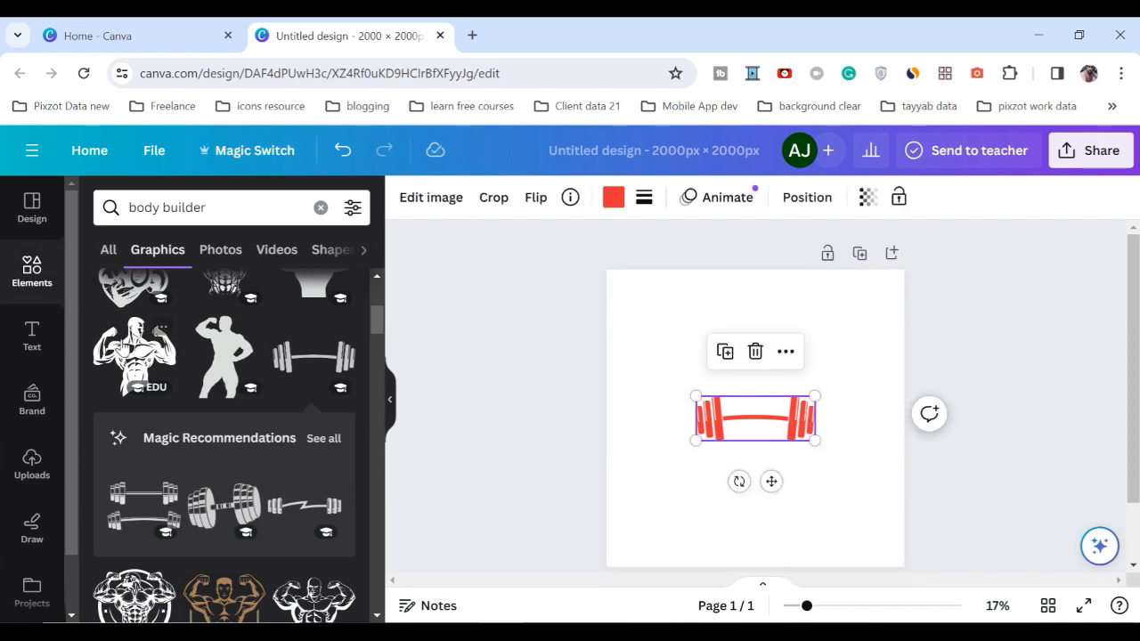
pyautogui.click(32, 335)
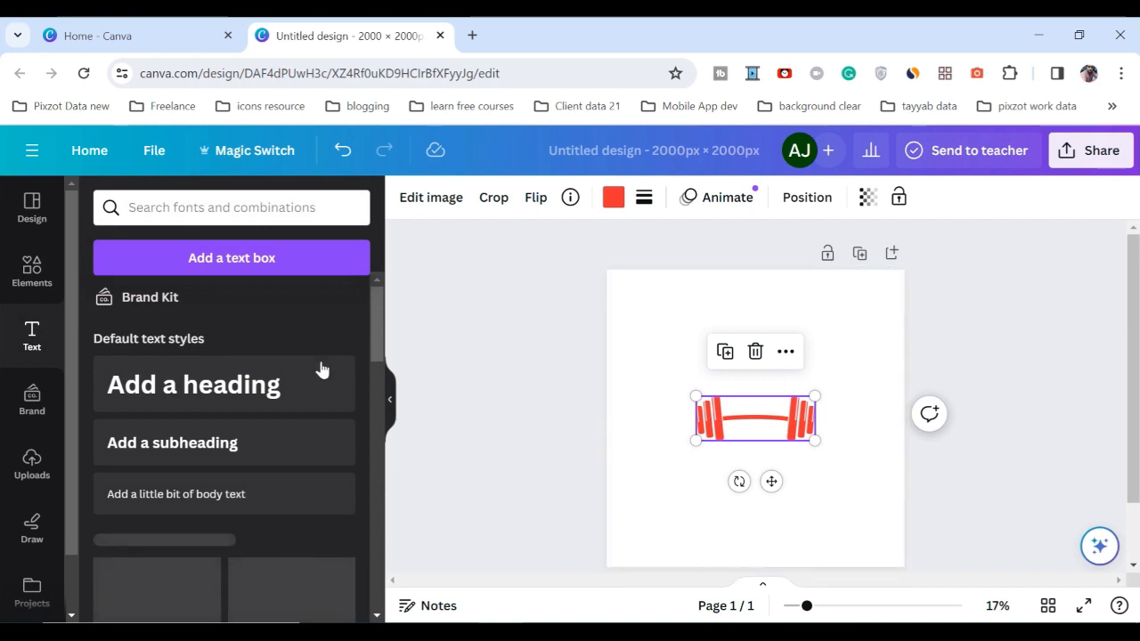
pyautogui.scroll(-2, 160, 450)
pyautogui.scroll(1, 184, 437)
pyautogui.scroll(1, 185, 439)
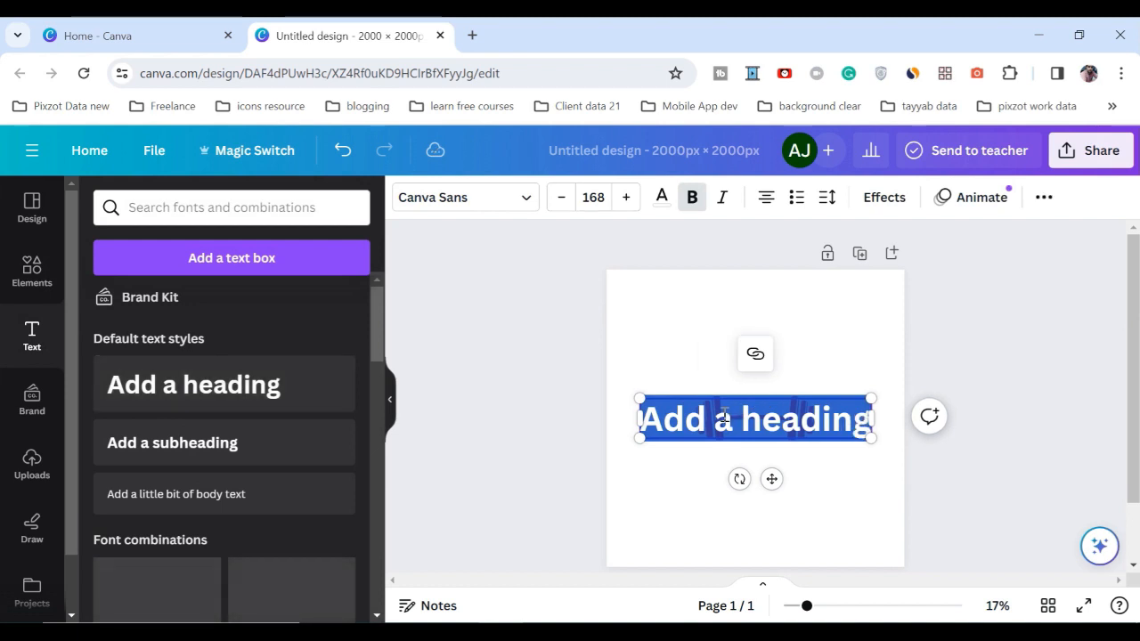
pyautogui.write('Pure')
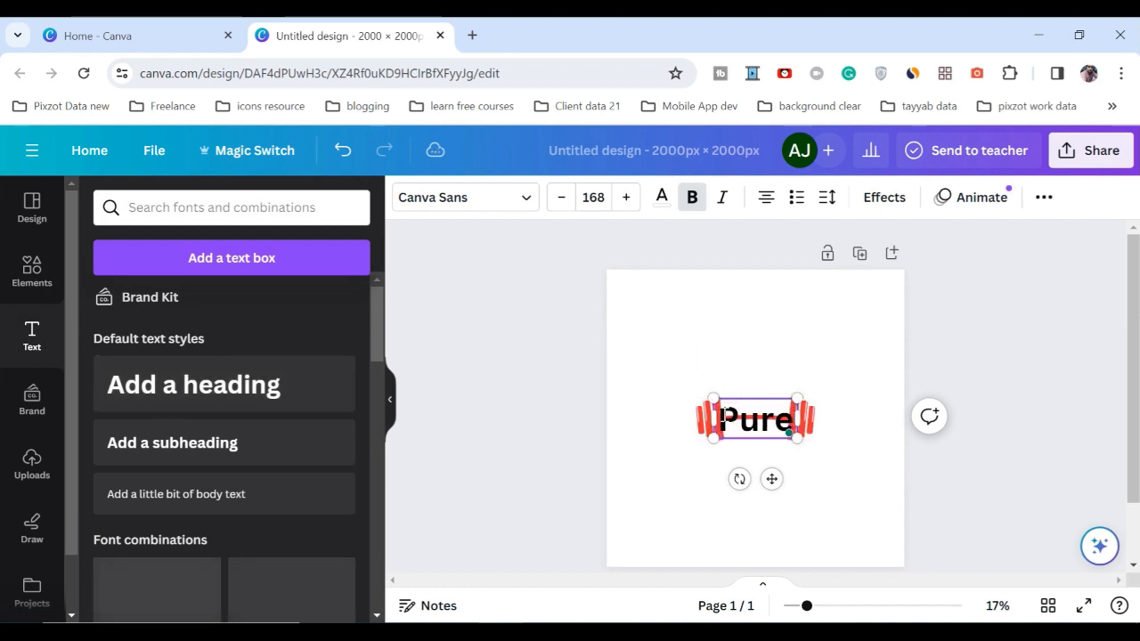
pyautogui.write(' Fitn')
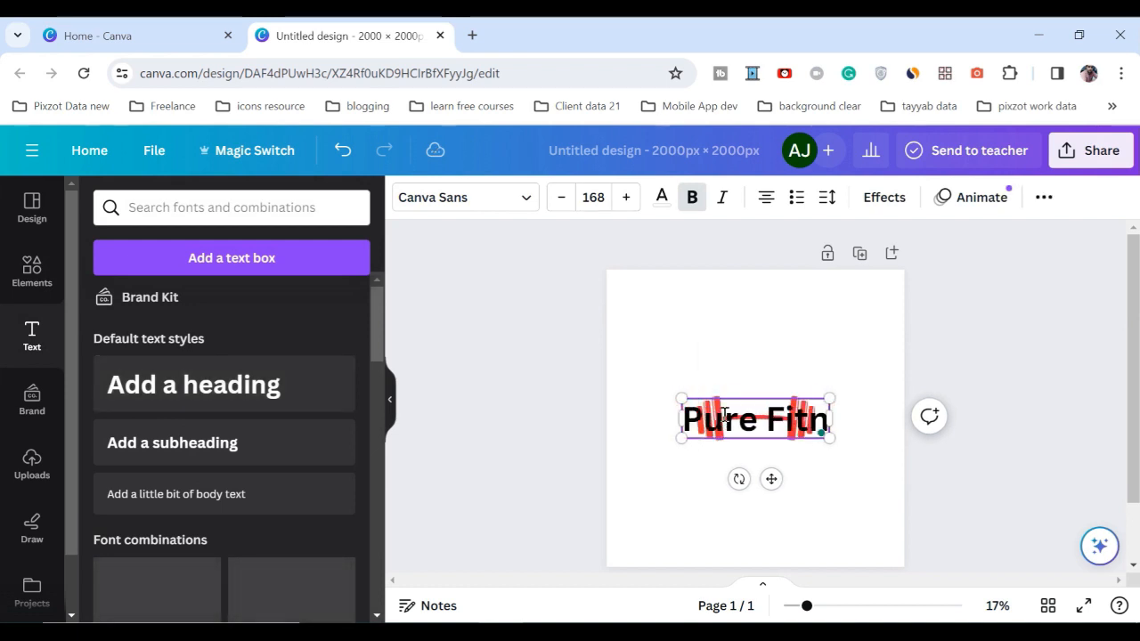
pyautogui.write('ess')
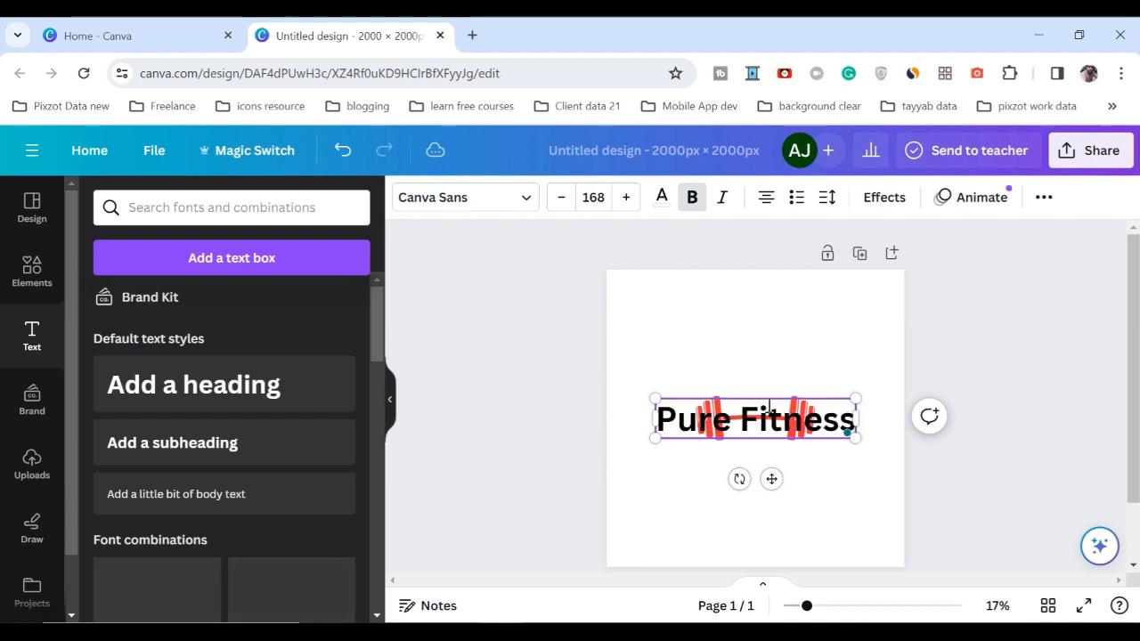
pyautogui.click(547, 333)
# Step: Move the barbell up into the page's upper half and place the "Pure Fitness" heading centered close beneath it
pyautogui.click(781, 431)
pyautogui.moveTo(781, 431); pyautogui.dragTo(782, 478)
pyautogui.moveTo(801, 425); pyautogui.dragTo(797, 365)
pyautogui.click(809, 470)
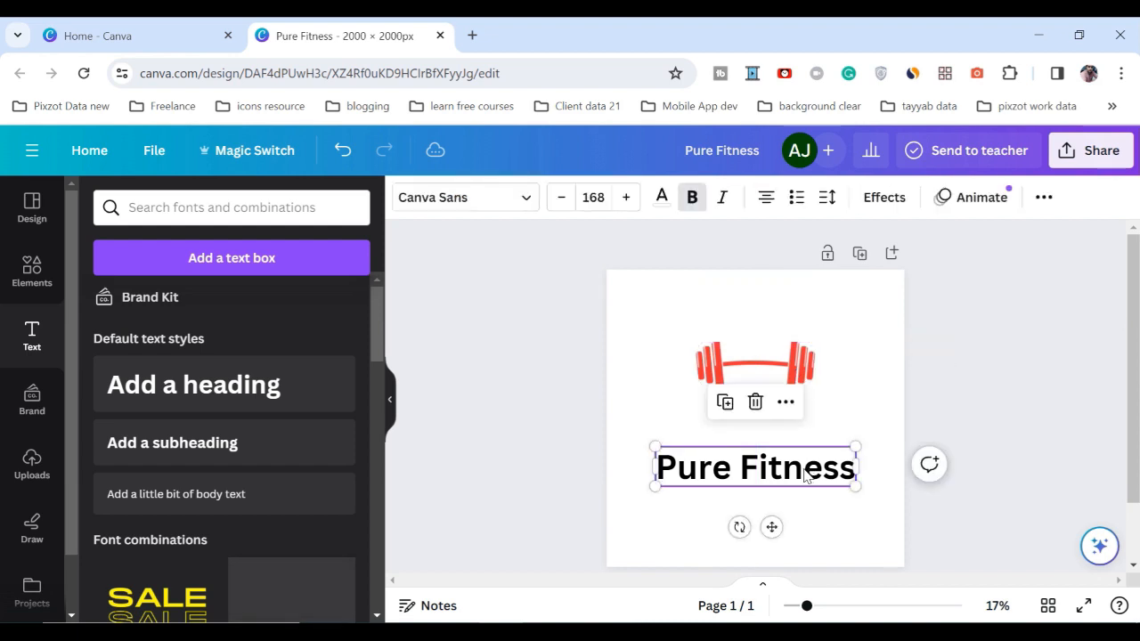
pyautogui.moveTo(804, 475); pyautogui.dragTo(759, 430)
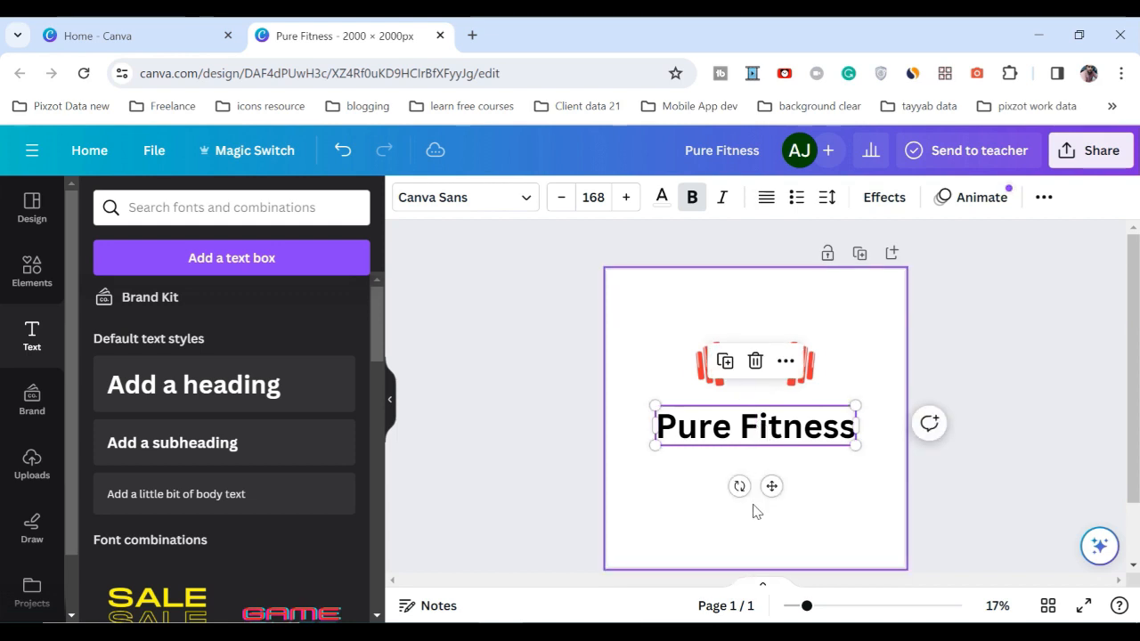
# Step: Move the "Pure Fitness" heading slightly up toward the barbell and set its font to Telegraf Bold
pyautogui.click(996, 365)
pyautogui.moveTo(775, 424); pyautogui.dragTo(769, 415)
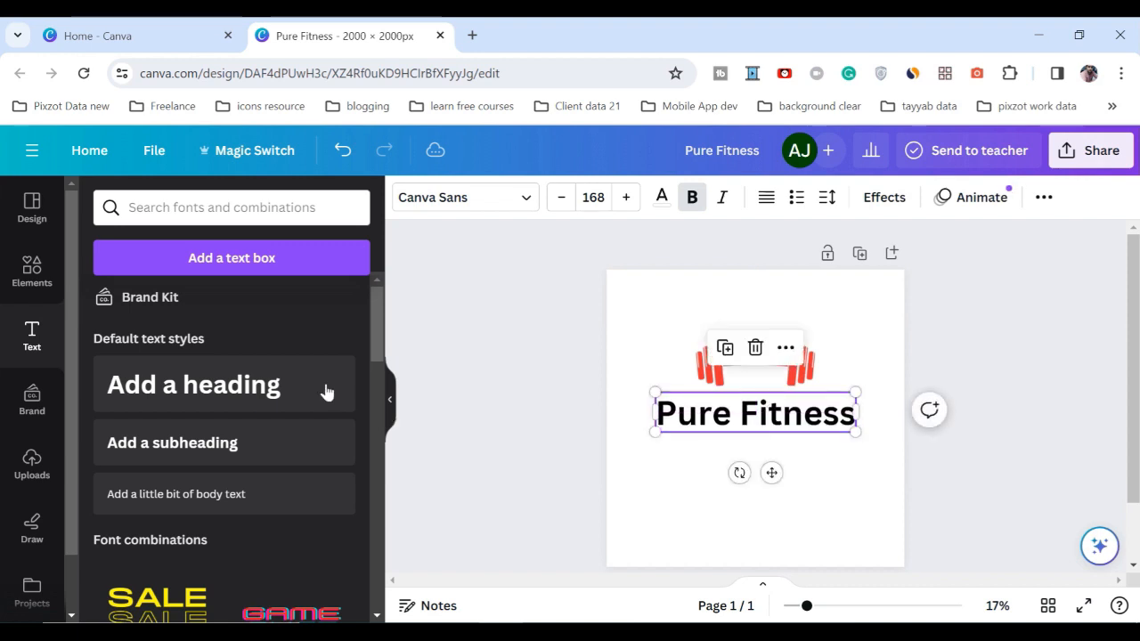
pyautogui.scroll(-5, 205, 339)
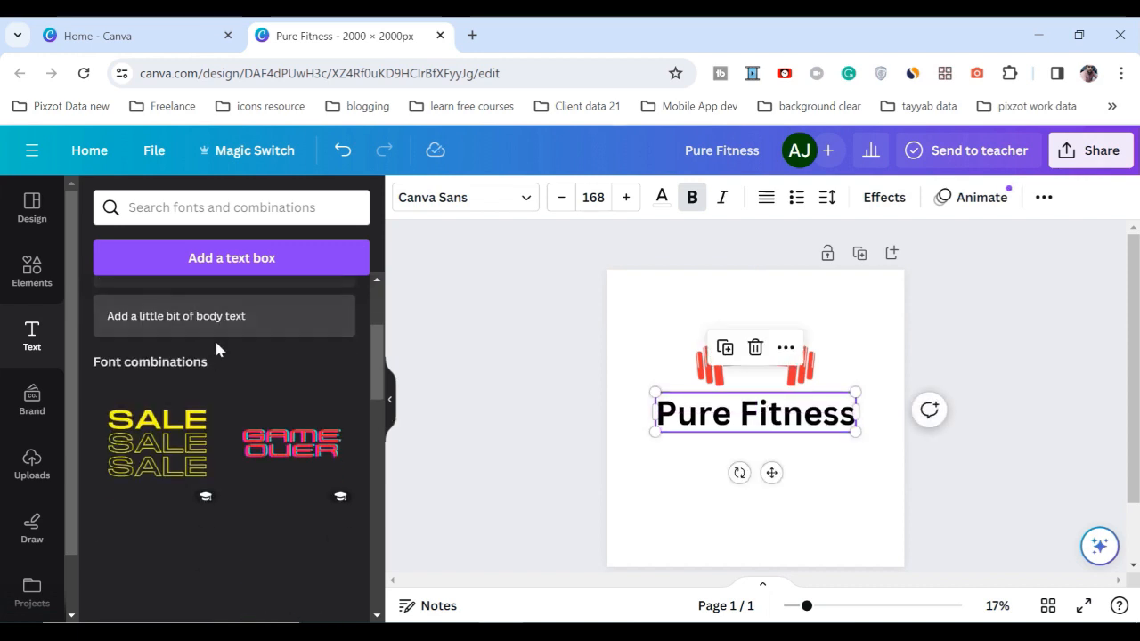
pyautogui.scroll(-3, 273, 364)
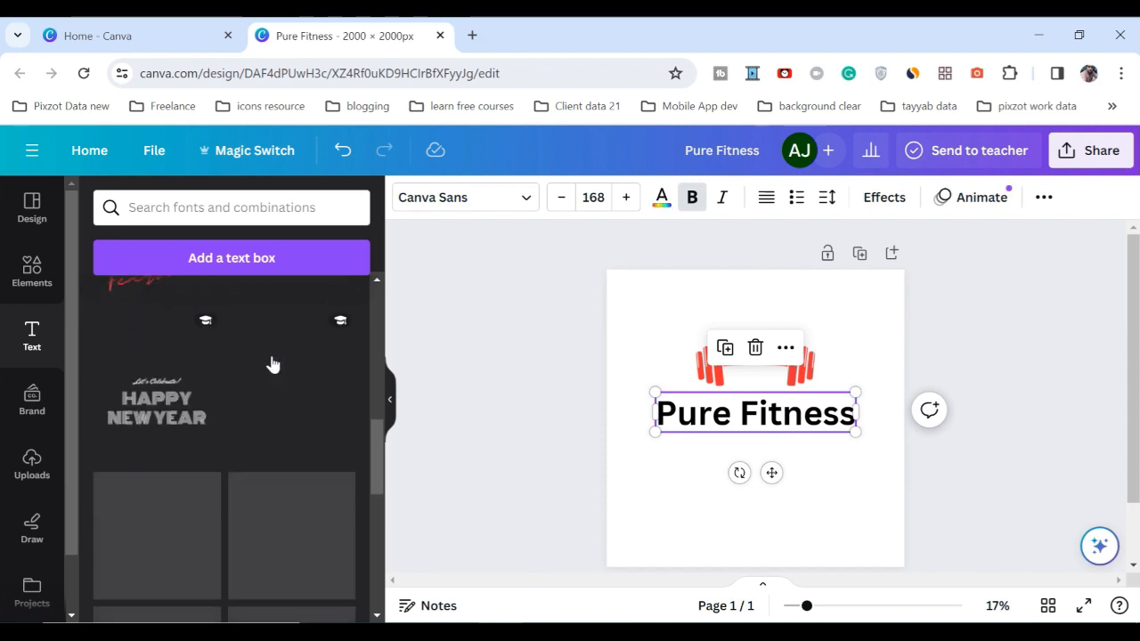
pyautogui.scroll(-1, 240, 436)
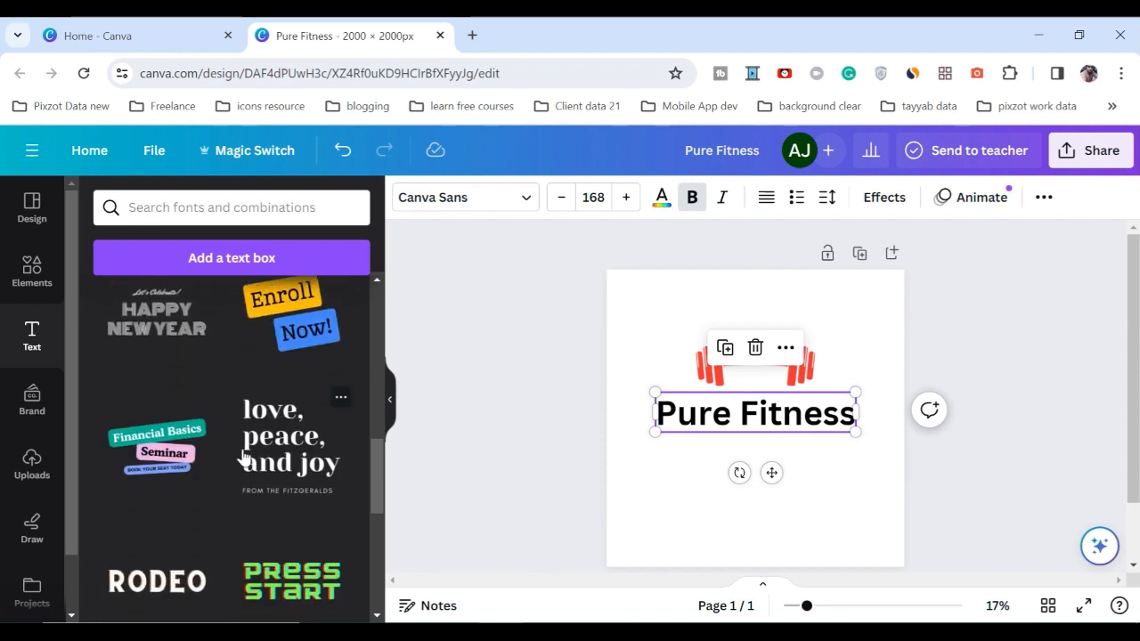
pyautogui.scroll(-3, 244, 457)
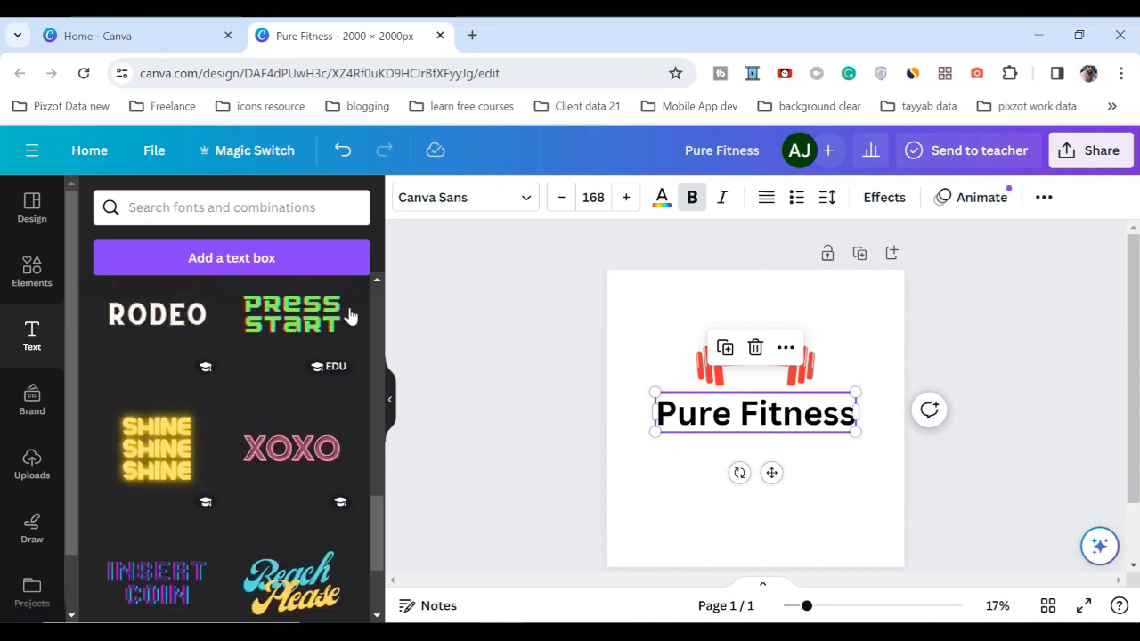
pyautogui.click(488, 209)
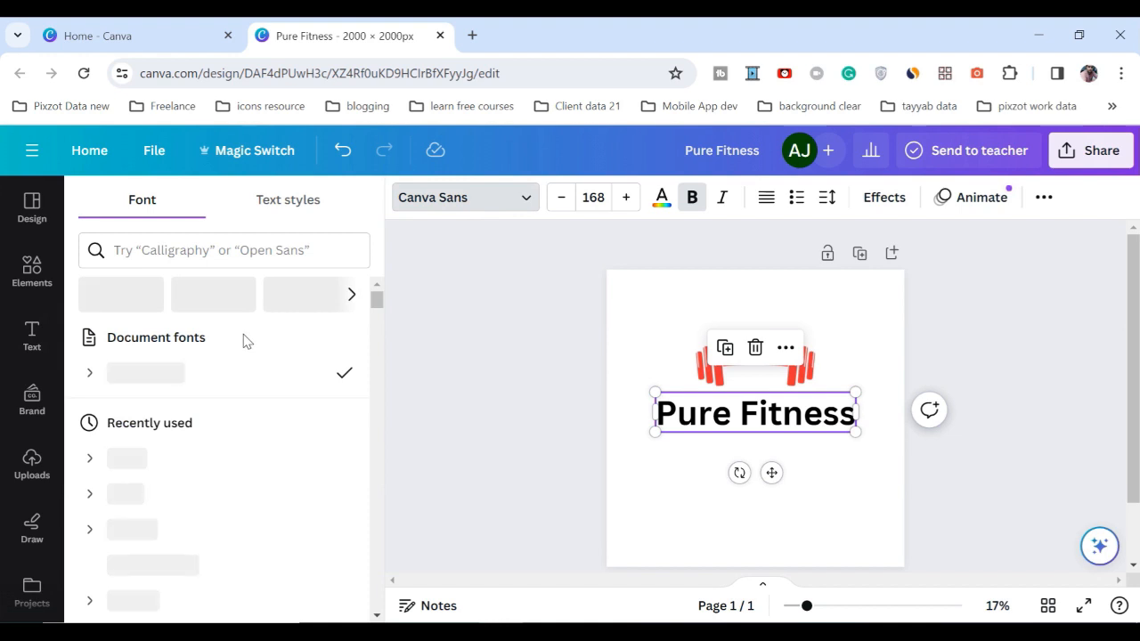
pyautogui.scroll(-3, 310, 327)
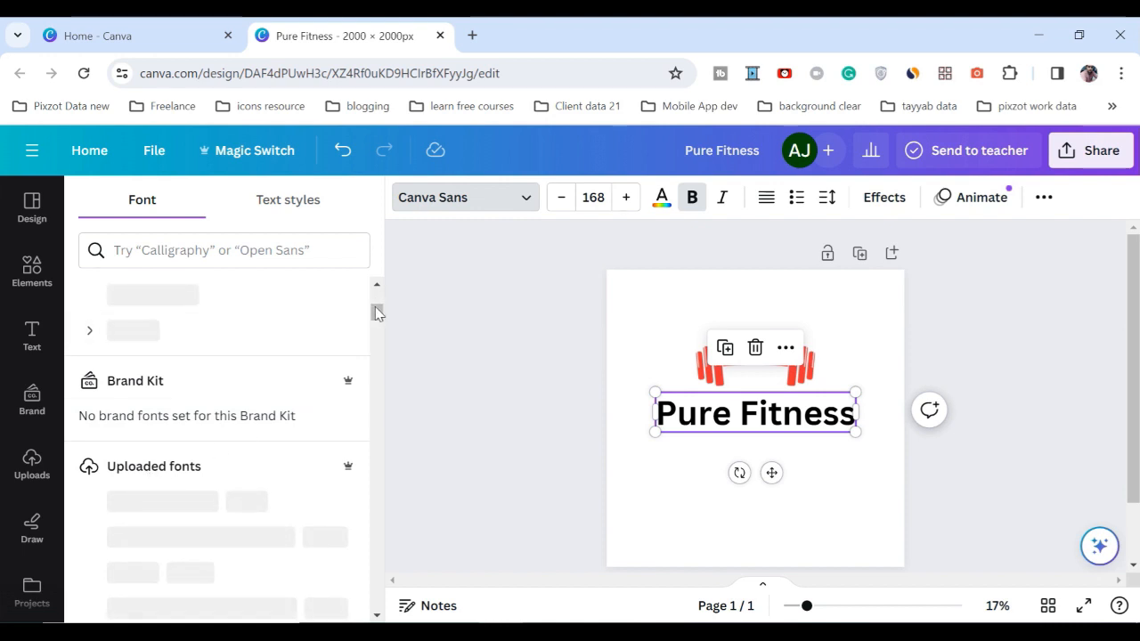
pyautogui.scroll(3, 265, 458)
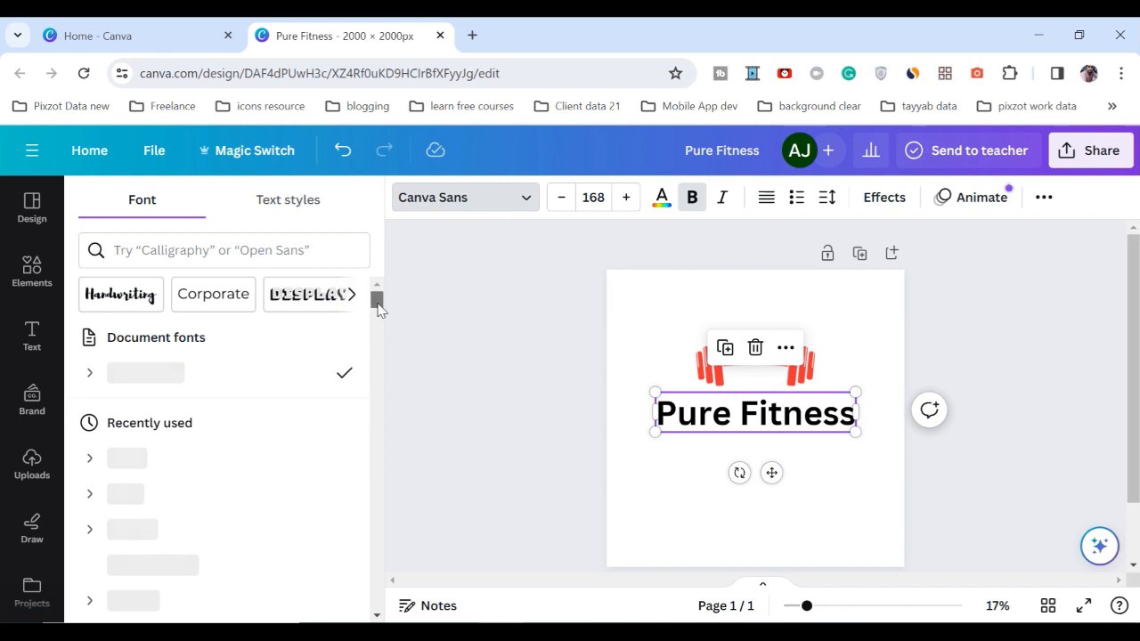
pyautogui.moveTo(378, 308); pyautogui.dragTo(377, 318)
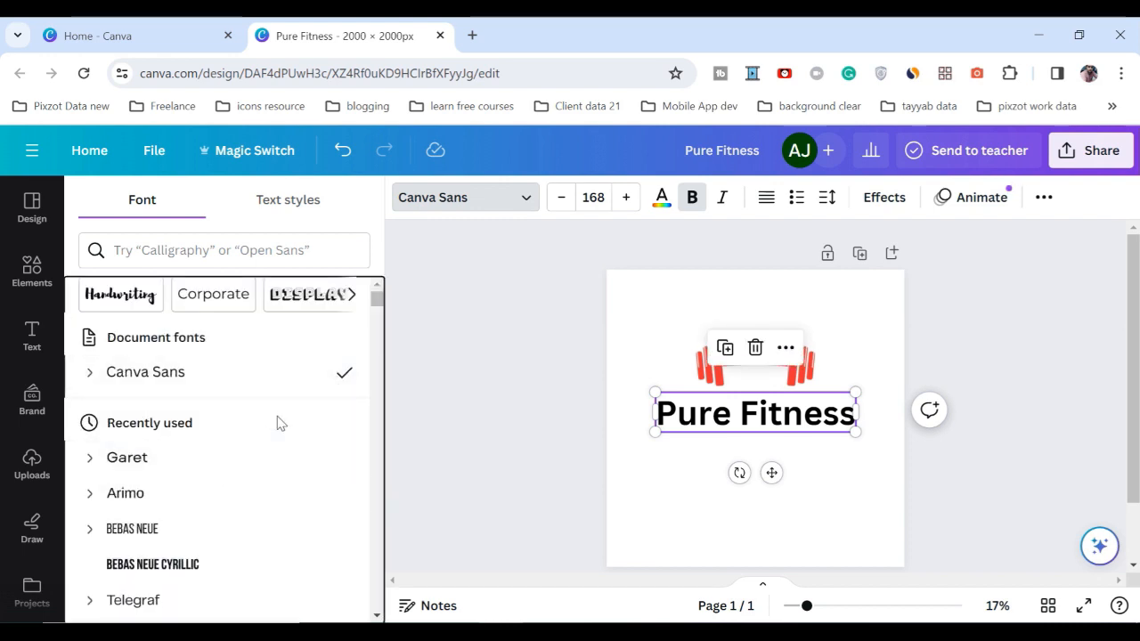
pyautogui.moveTo(375, 305); pyautogui.dragTo(384, 414)
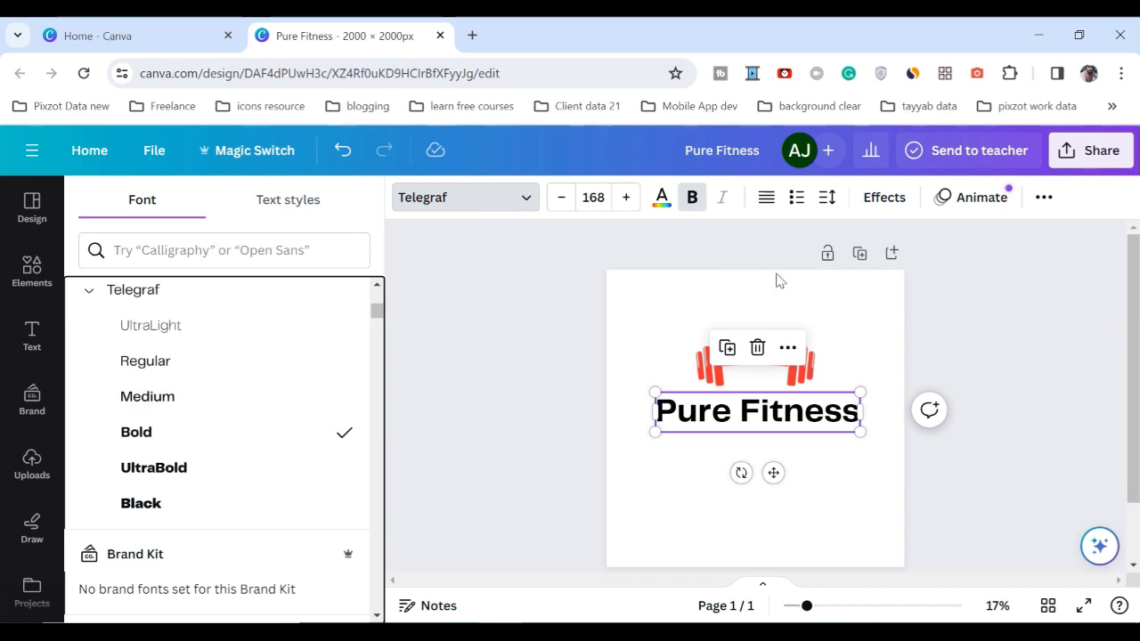
# Step: Tighten the heading's letter spacing to -27 and re-center it just beneath the barbell
pyautogui.click(827, 198)
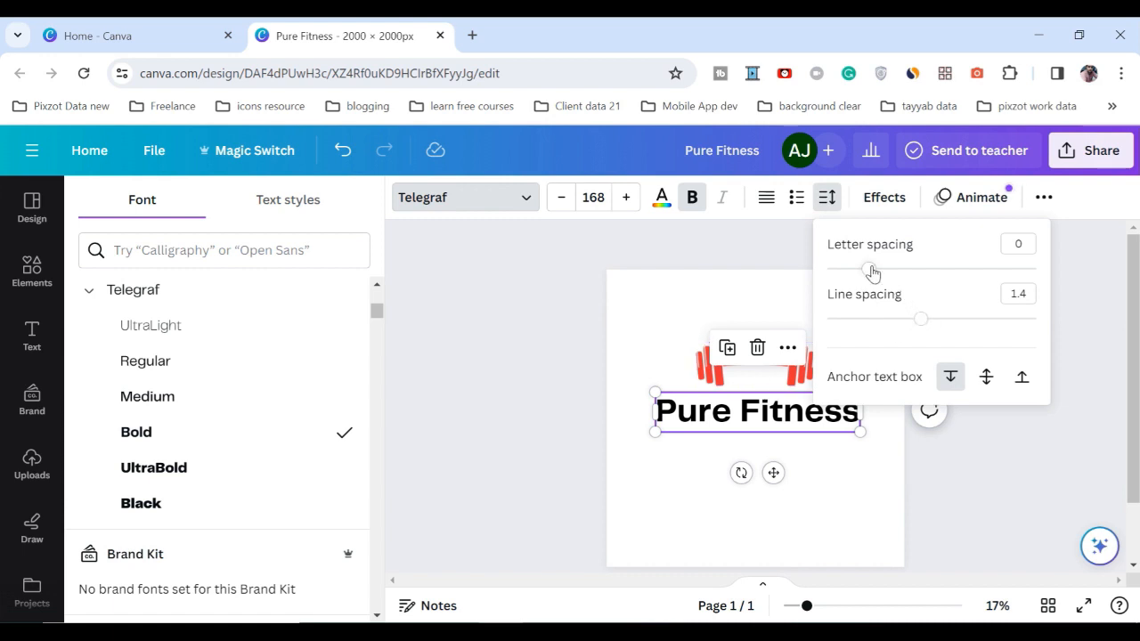
pyautogui.moveTo(871, 273)
pyautogui.mouseDown()
pyautogui.moveTo(853, 272)
pyautogui.moveTo(863, 278)
pyautogui.mouseUp()
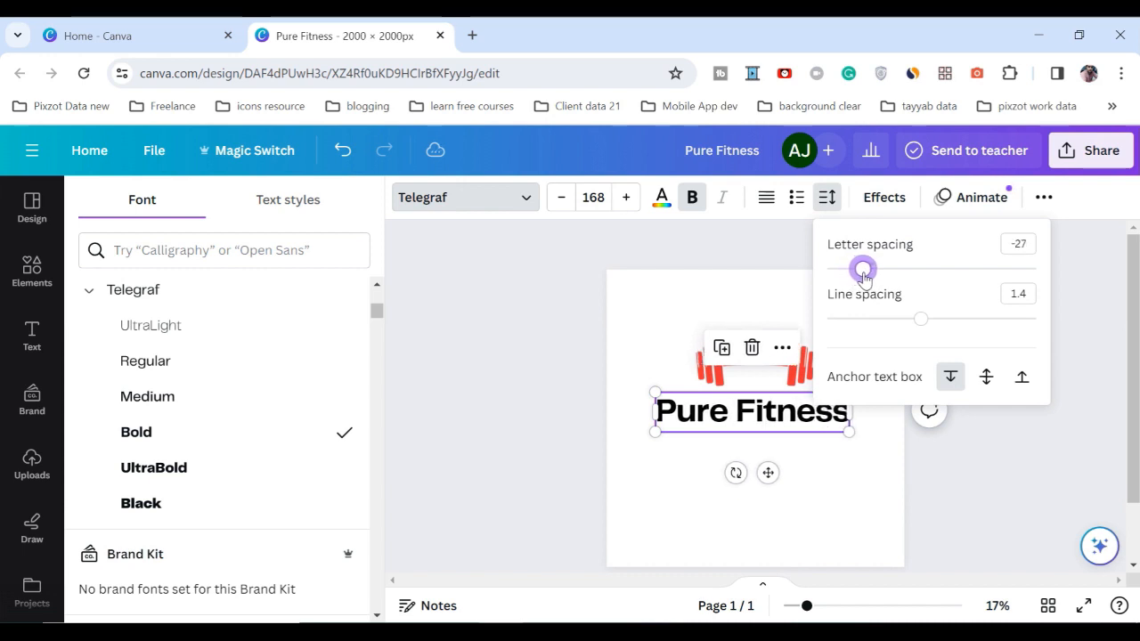
pyautogui.click(956, 442)
pyautogui.moveTo(797, 420); pyautogui.dragTo(802, 421)
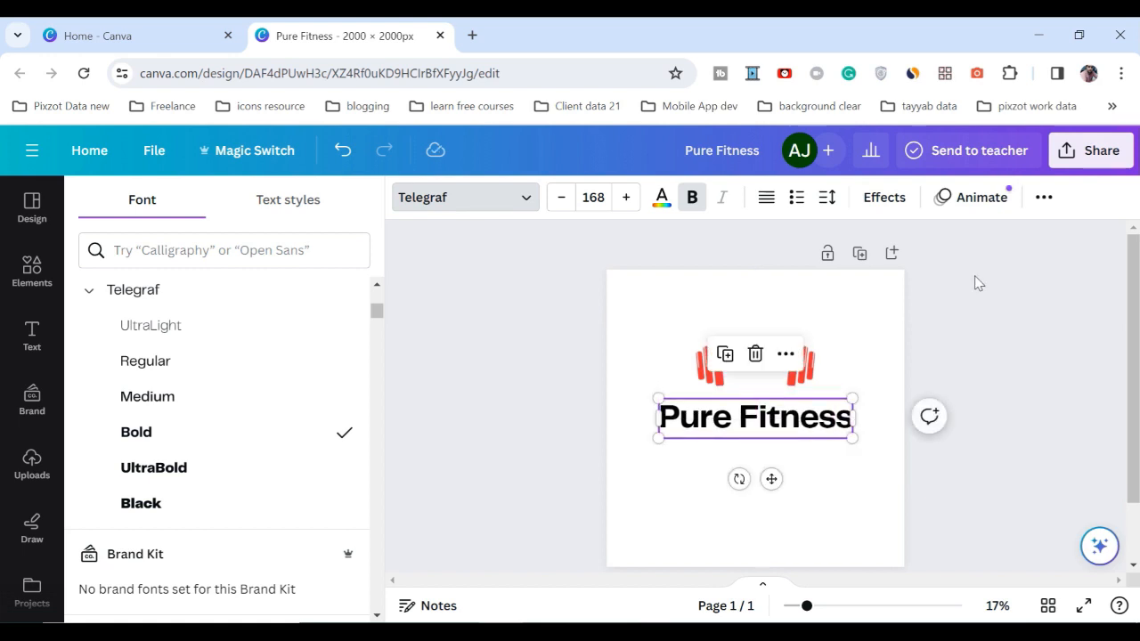
# Step: Set the heading in uppercase and scale it down to font size 149 beneath the barbell
pyautogui.click(1042, 198)
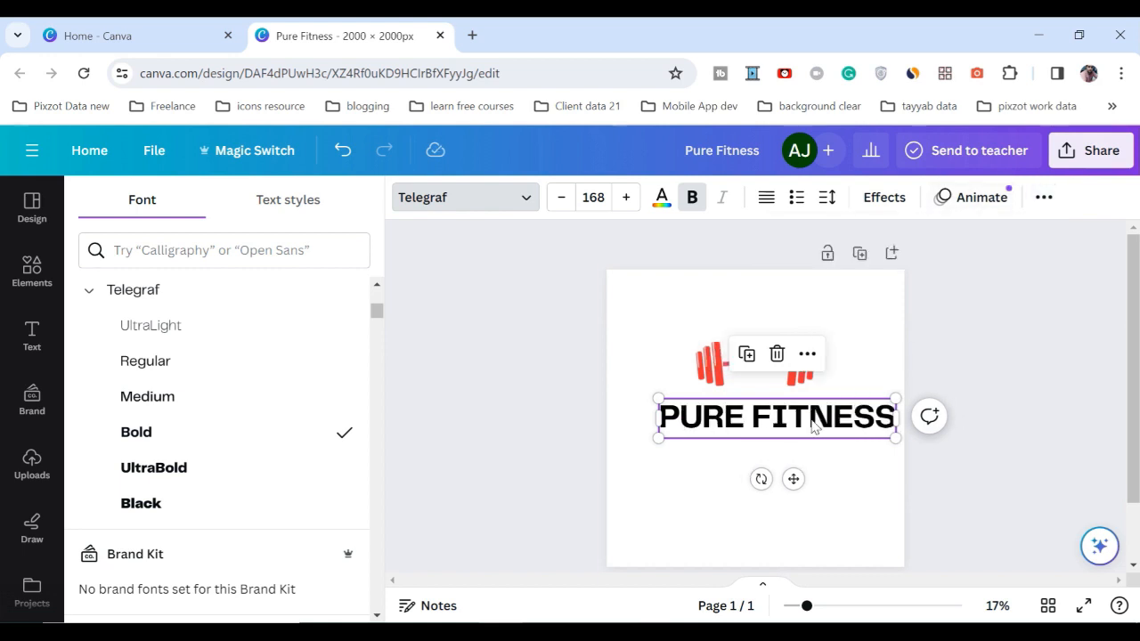
pyautogui.moveTo(807, 426)
pyautogui.mouseDown()
pyautogui.moveTo(784, 419)
pyautogui.moveTo(796, 418)
pyautogui.mouseUp()
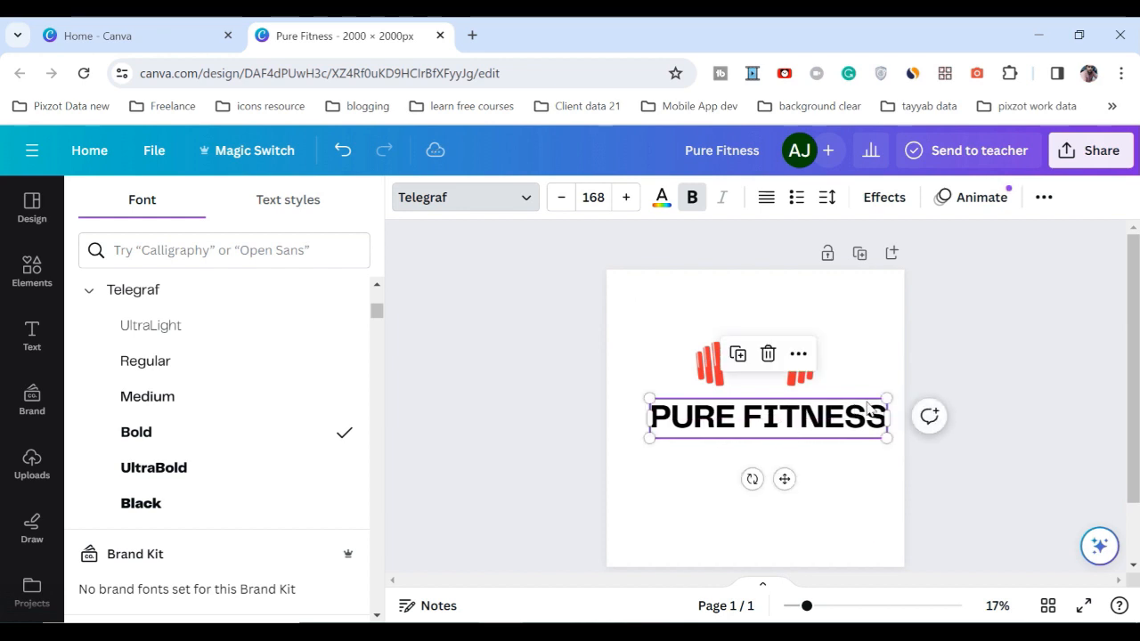
pyautogui.moveTo(886, 399); pyautogui.dragTo(860, 403)
# Step: Duplicate the "PURE FITNESS" heading directly below itself and replace the copy's text with "YOUR TAGLINE HERE"
pyautogui.moveTo(776, 429)
pyautogui.mouseDown()
pyautogui.moveTo(778, 405)
pyautogui.moveTo(784, 441)
pyautogui.moveTo(775, 439)
pyautogui.mouseUp()
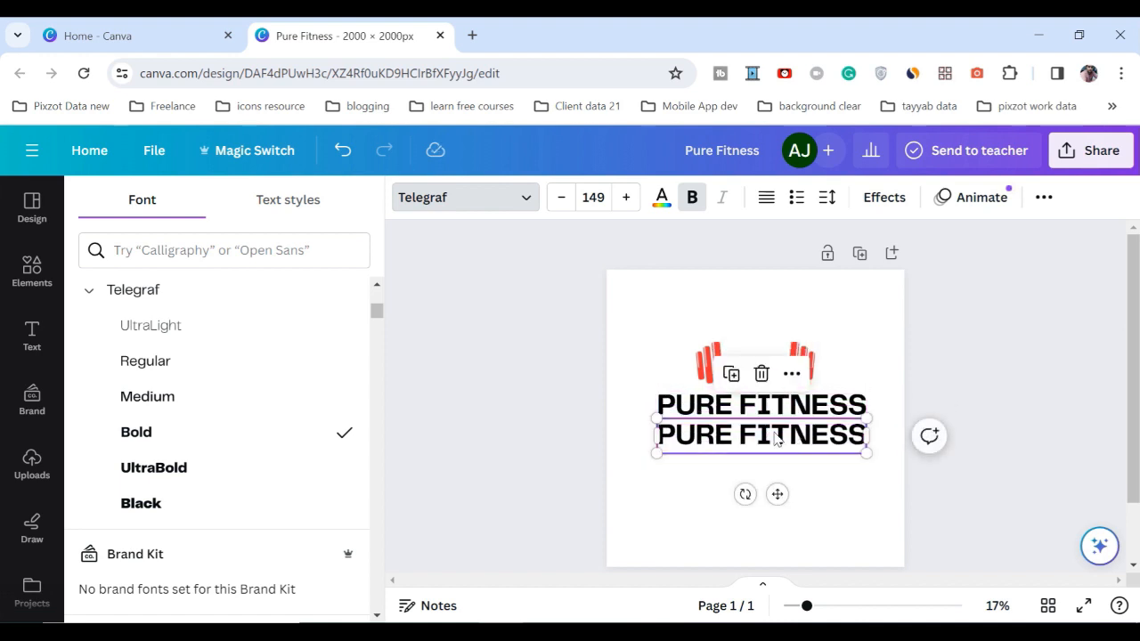
pyautogui.doubleClick(758, 436)
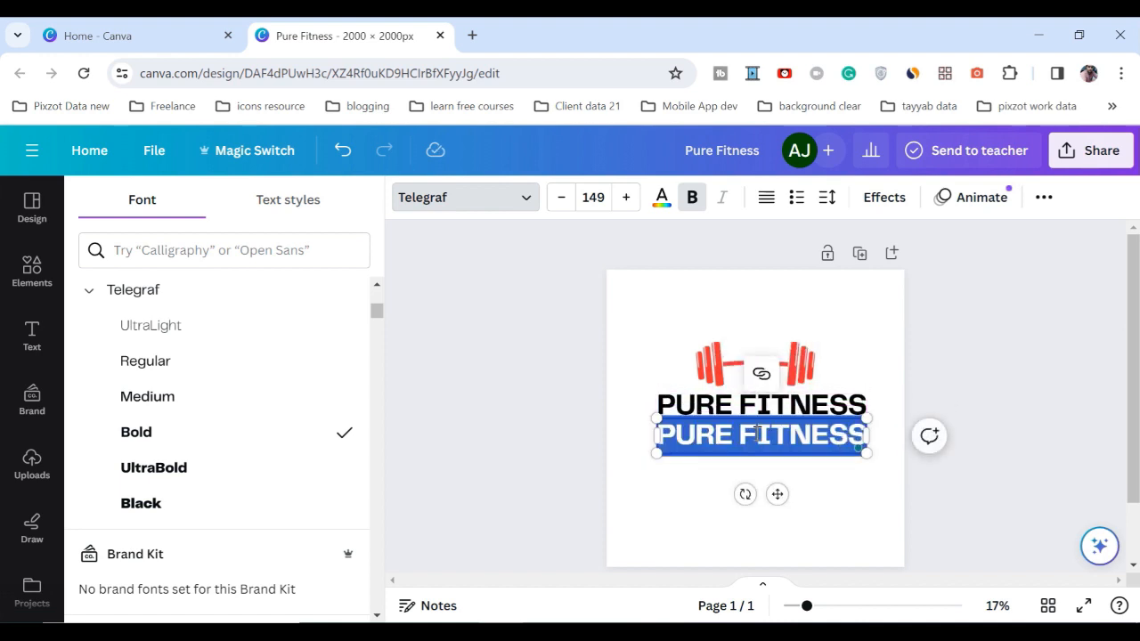
pyautogui.write('YO')
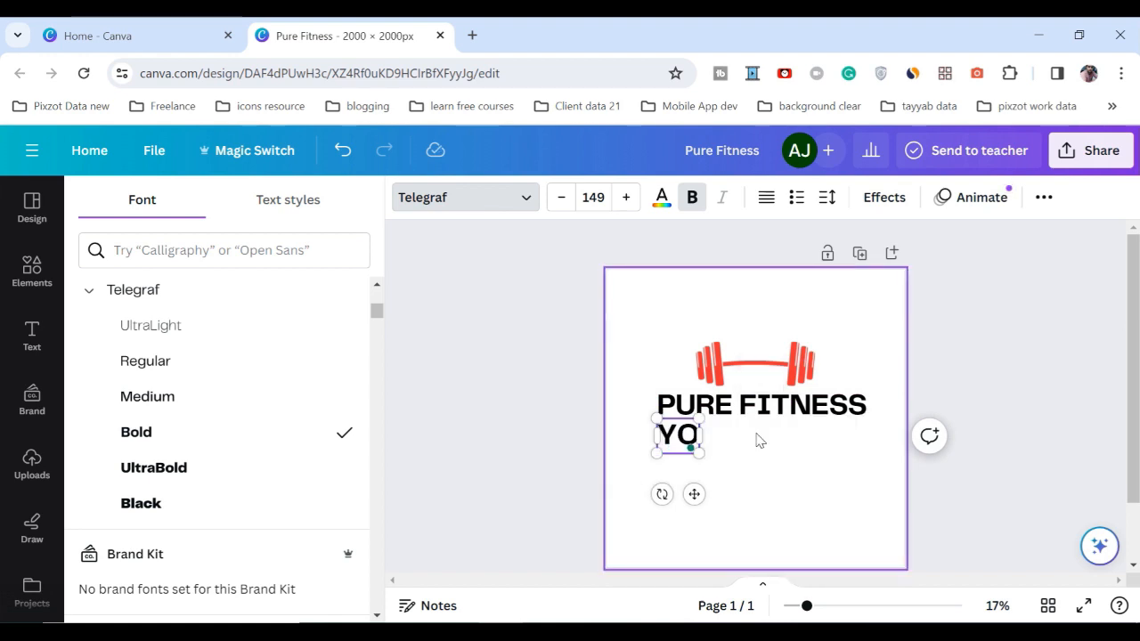
pyautogui.write('UT')
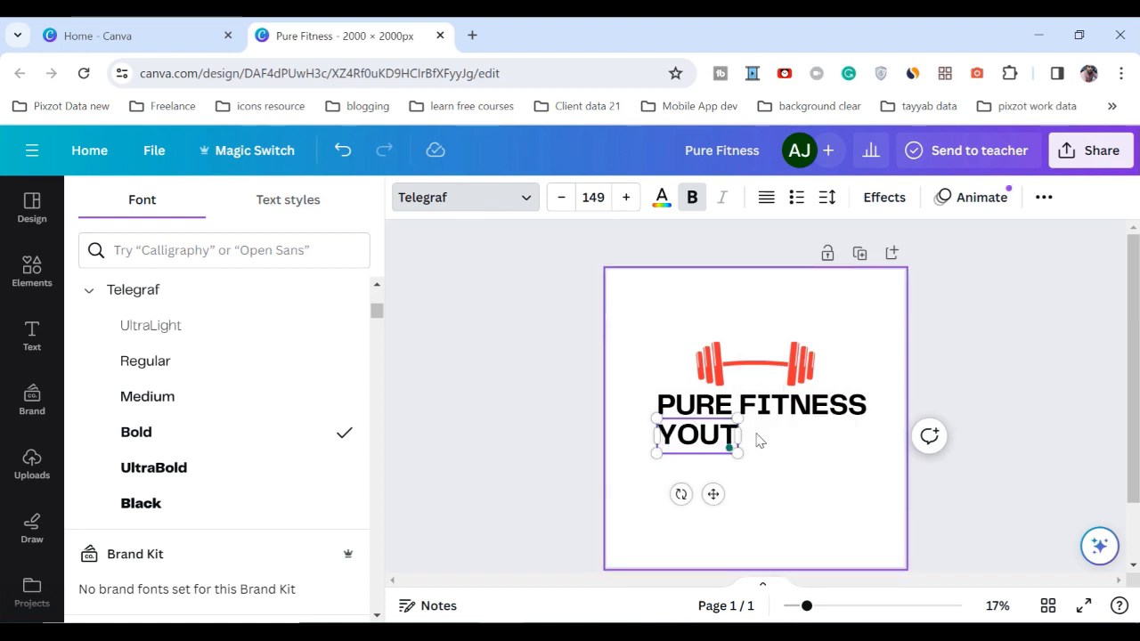
pyautogui.press('BackSpace')
pyautogui.write('R')
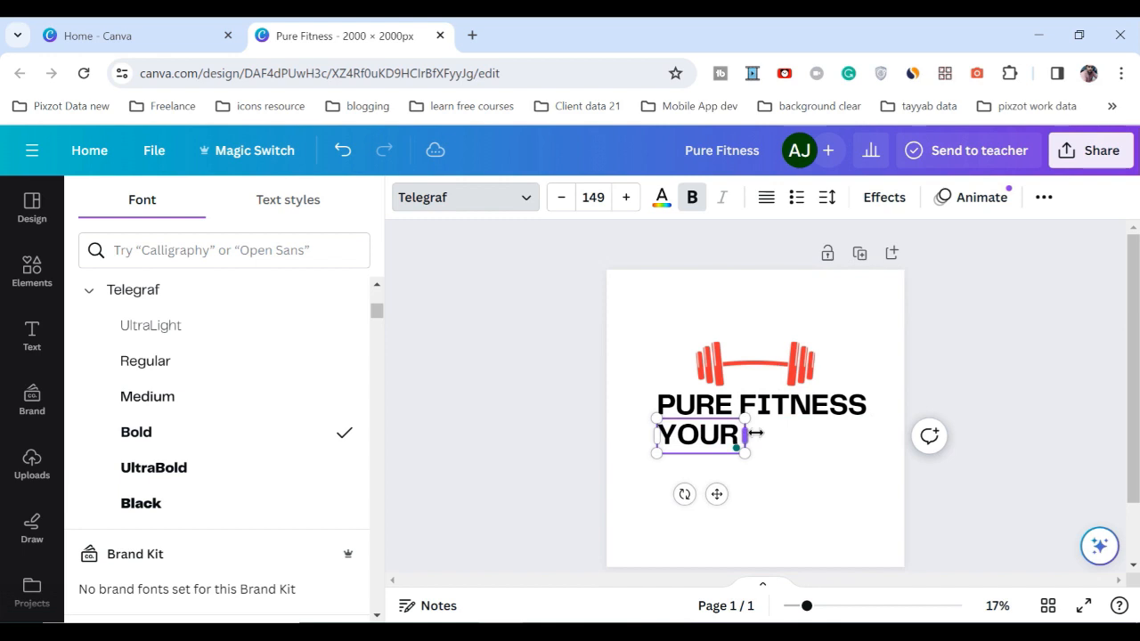
pyautogui.write(' TAGLINE')
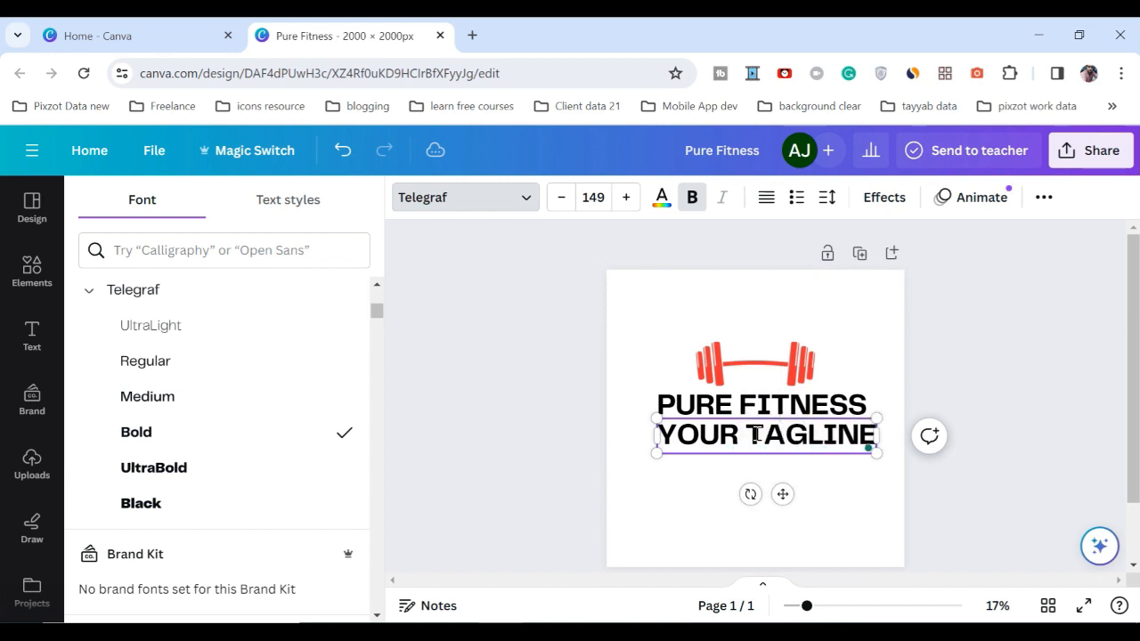
pyautogui.write(' HERE')
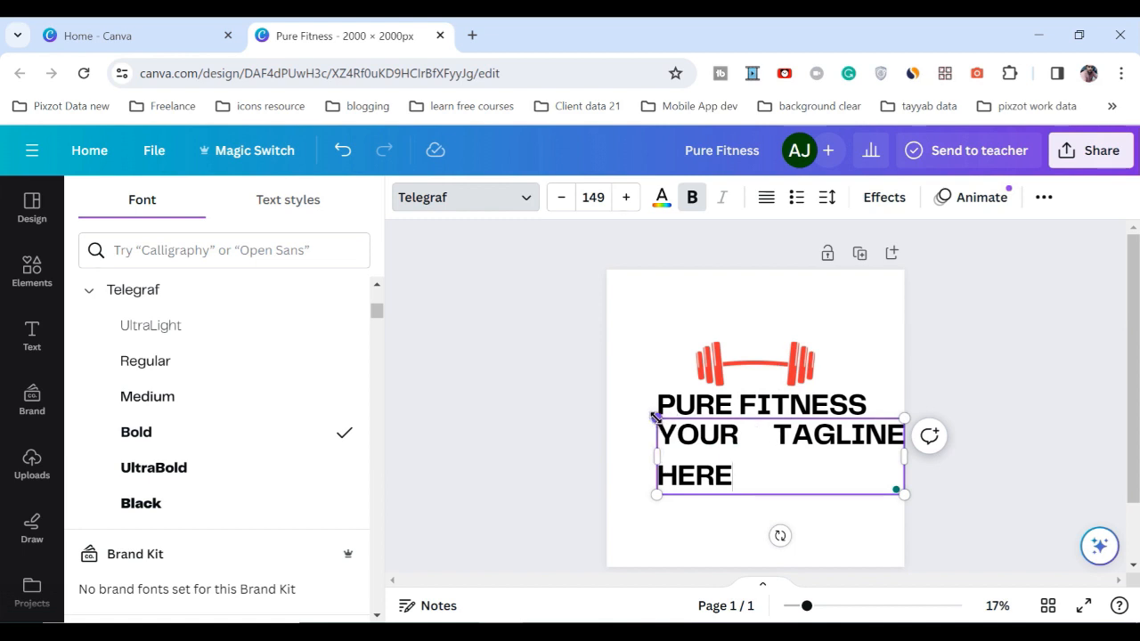
# Step: Scale the tagline down to font size 82.5 with a narrower text box and turn off its uppercase formatting
pyautogui.moveTo(656, 417); pyautogui.dragTo(716, 463)
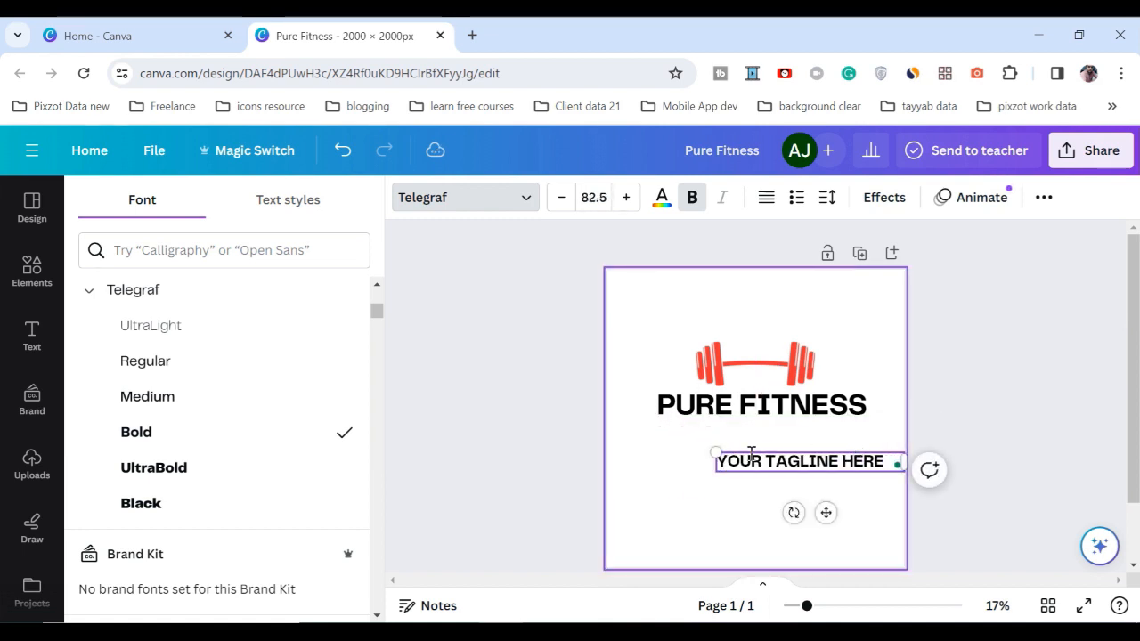
pyautogui.moveTo(905, 460); pyautogui.dragTo(889, 461)
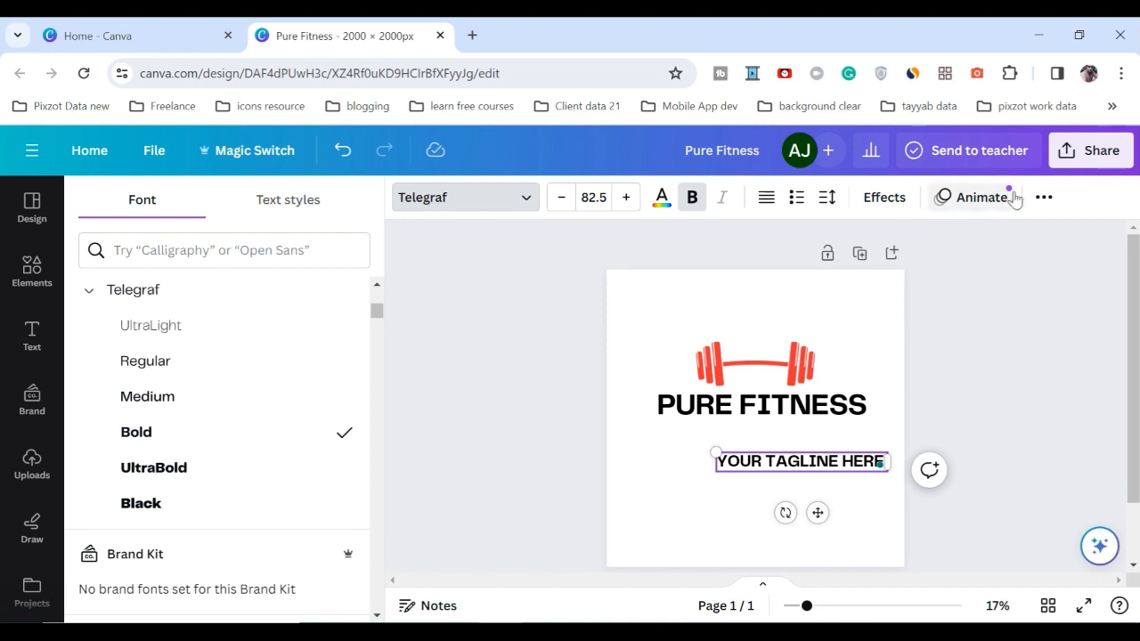
pyautogui.click(1040, 198)
pyautogui.click(851, 243)
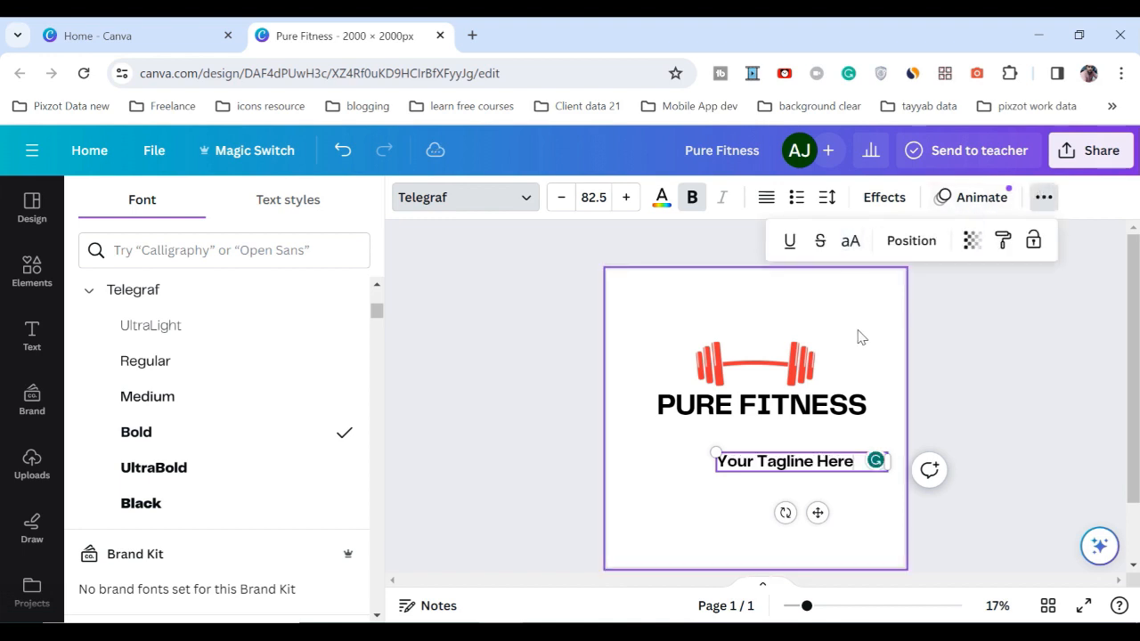
# Step: Try the UltraLight and Regular weights of Telegraf on the tagline
pyautogui.click(158, 329)
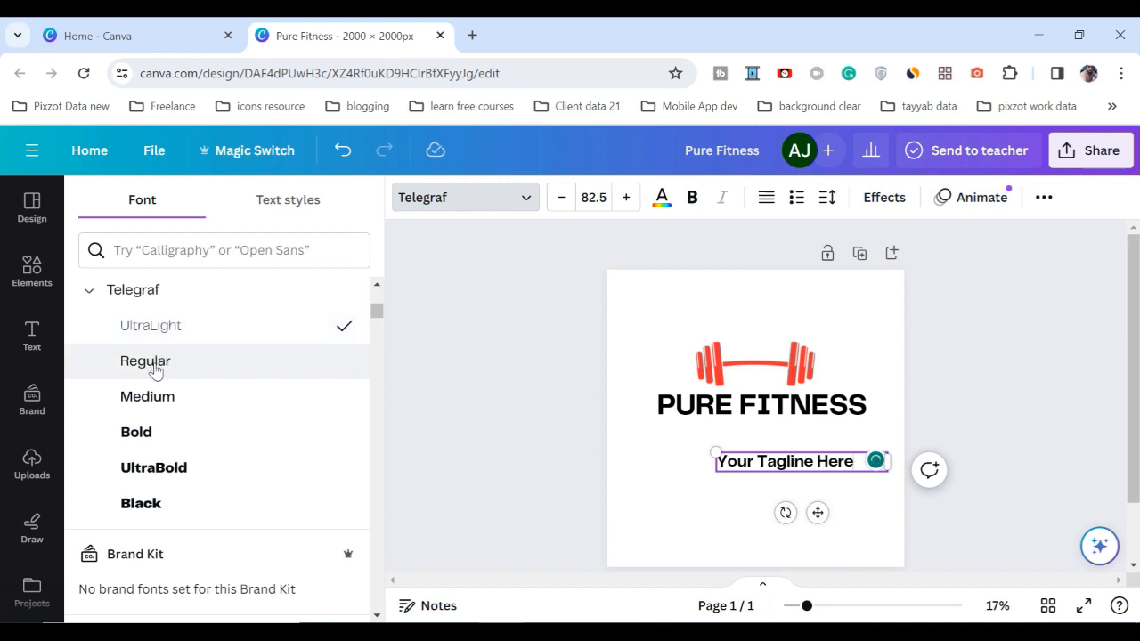
pyautogui.click(158, 360)
pyautogui.click(511, 459)
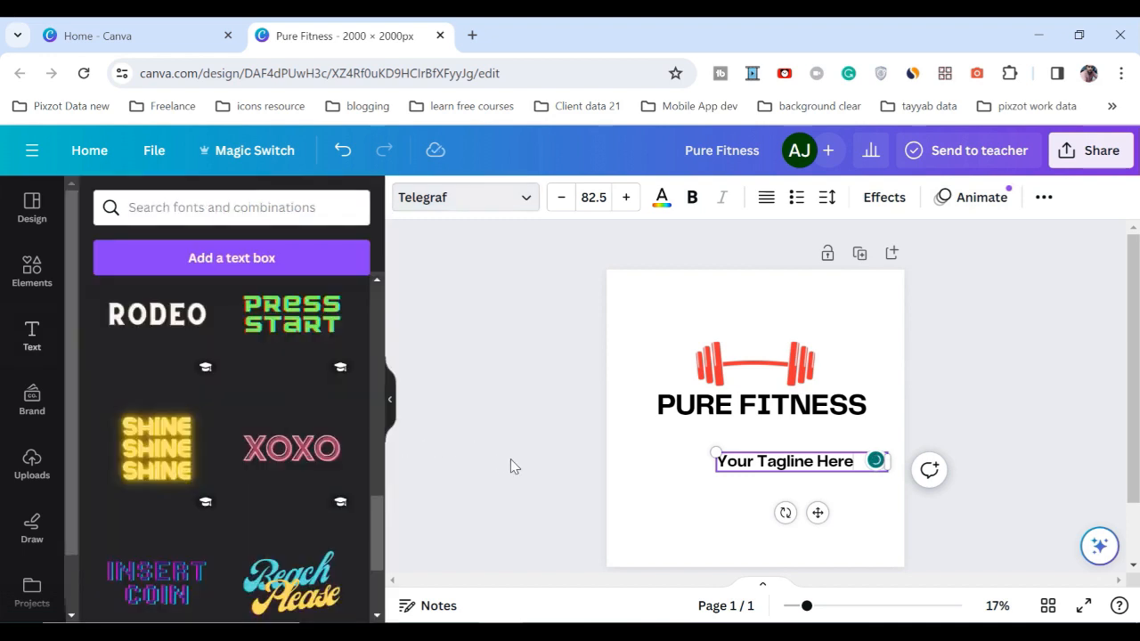
pyautogui.click(765, 463)
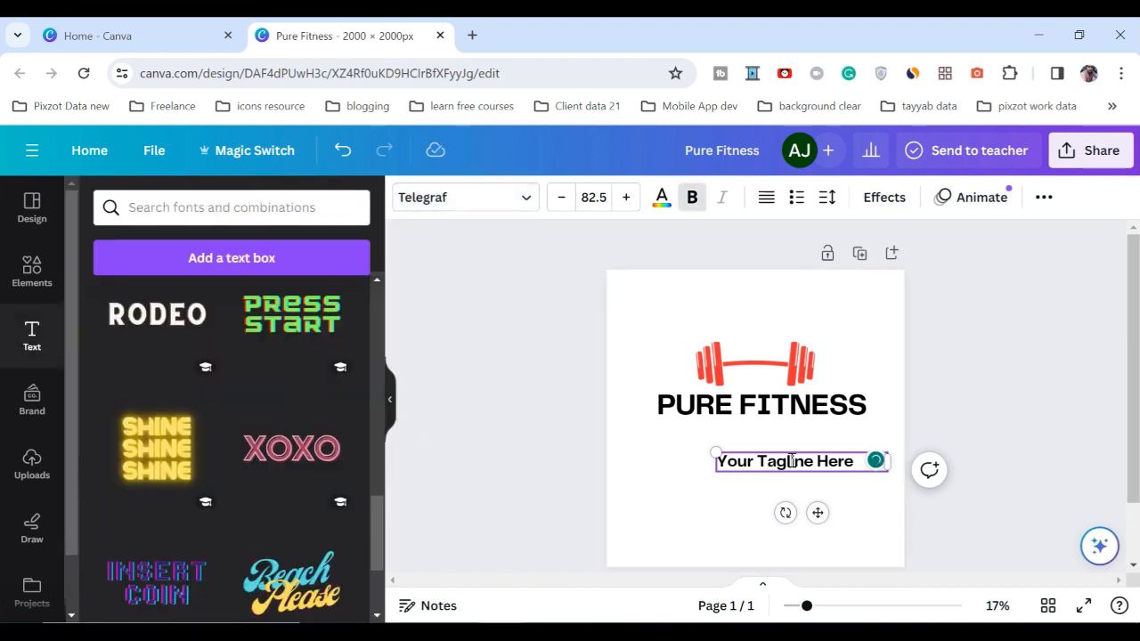
# Step: Select the entire "Your Tagline Here" text and set its font to Telegraf Regular
pyautogui.moveTo(853, 460); pyautogui.dragTo(717, 461)
pyautogui.click(846, 462)
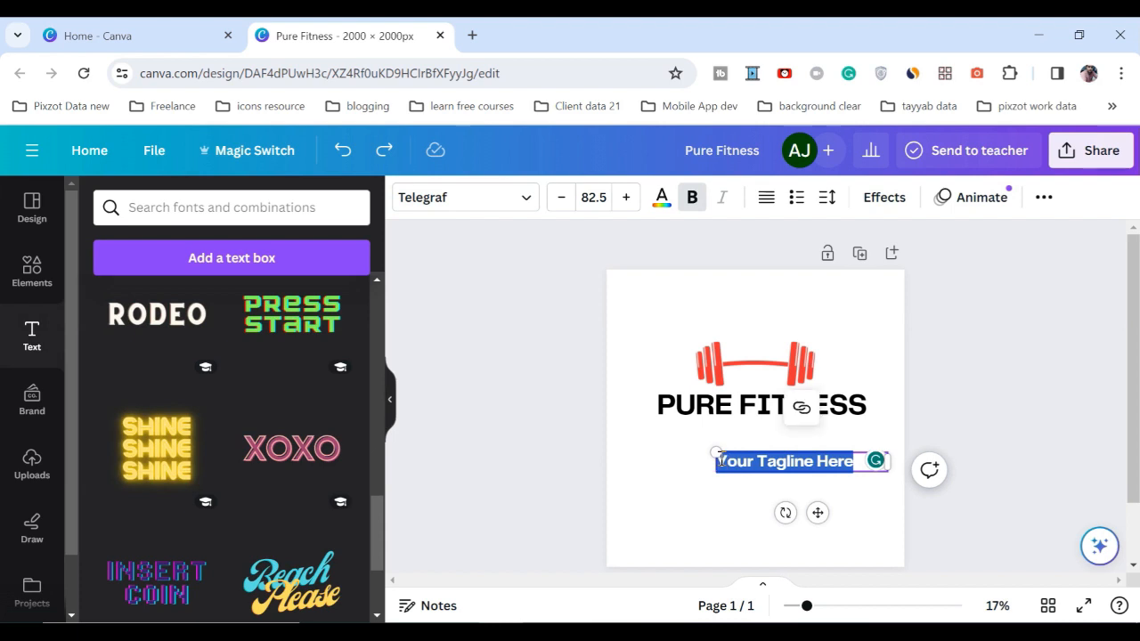
pyautogui.click(505, 207)
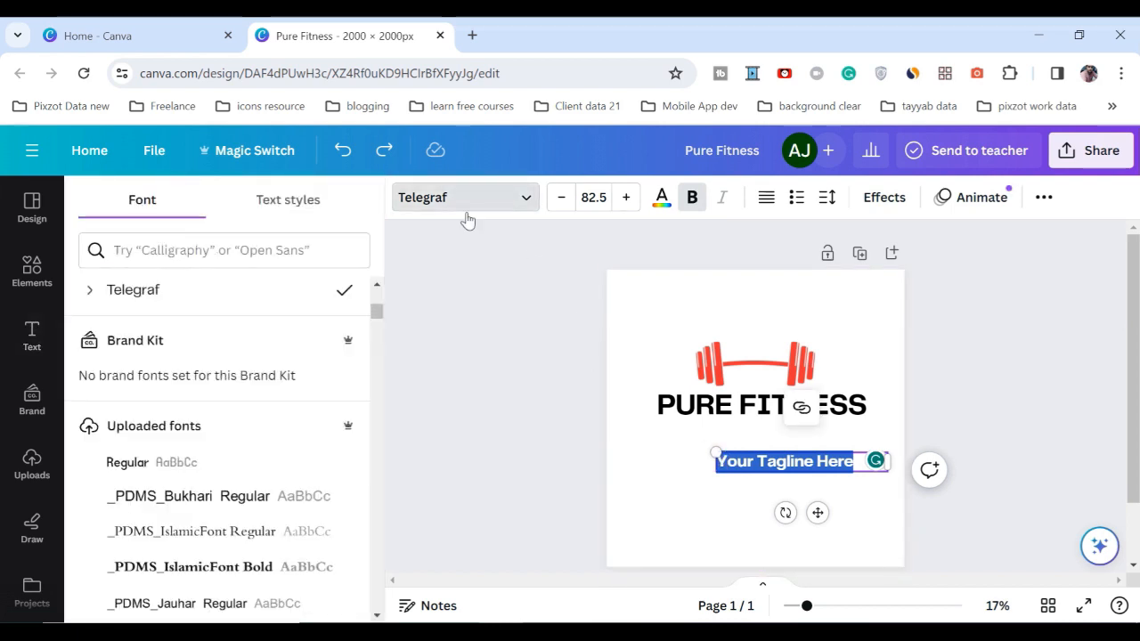
pyautogui.scroll(5, 377, 308)
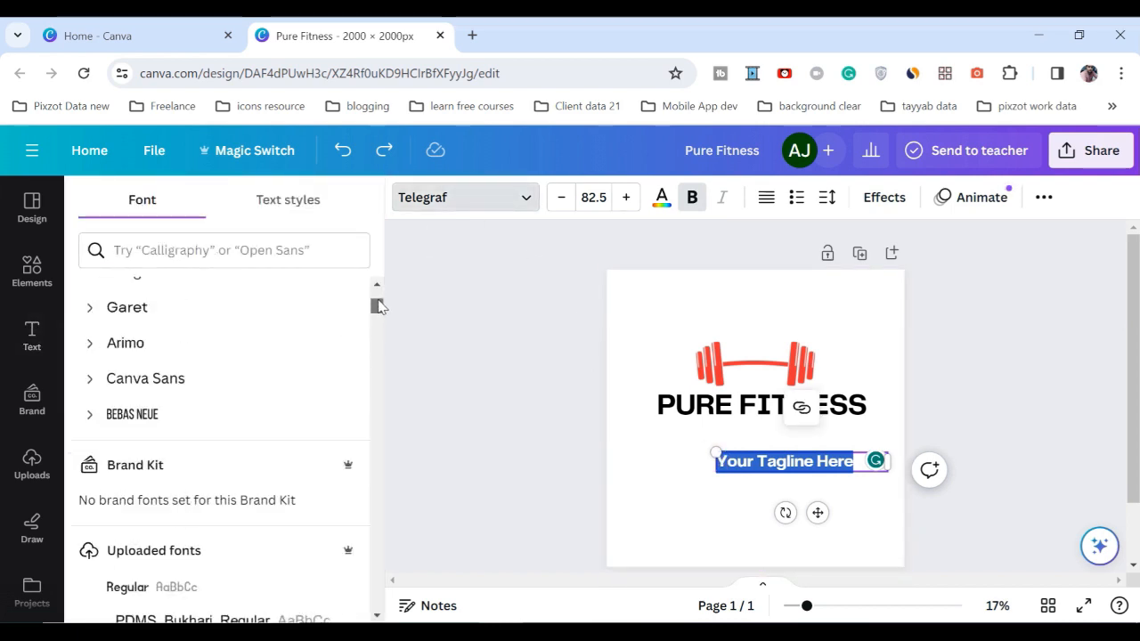
pyautogui.click(92, 374)
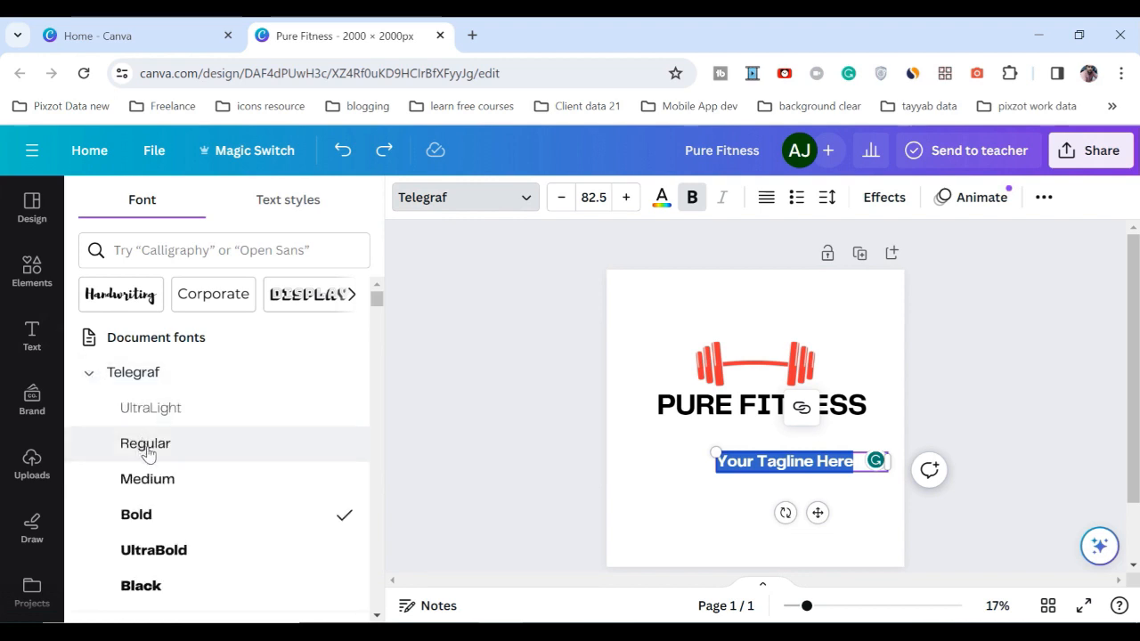
pyautogui.click(148, 452)
pyautogui.click(463, 451)
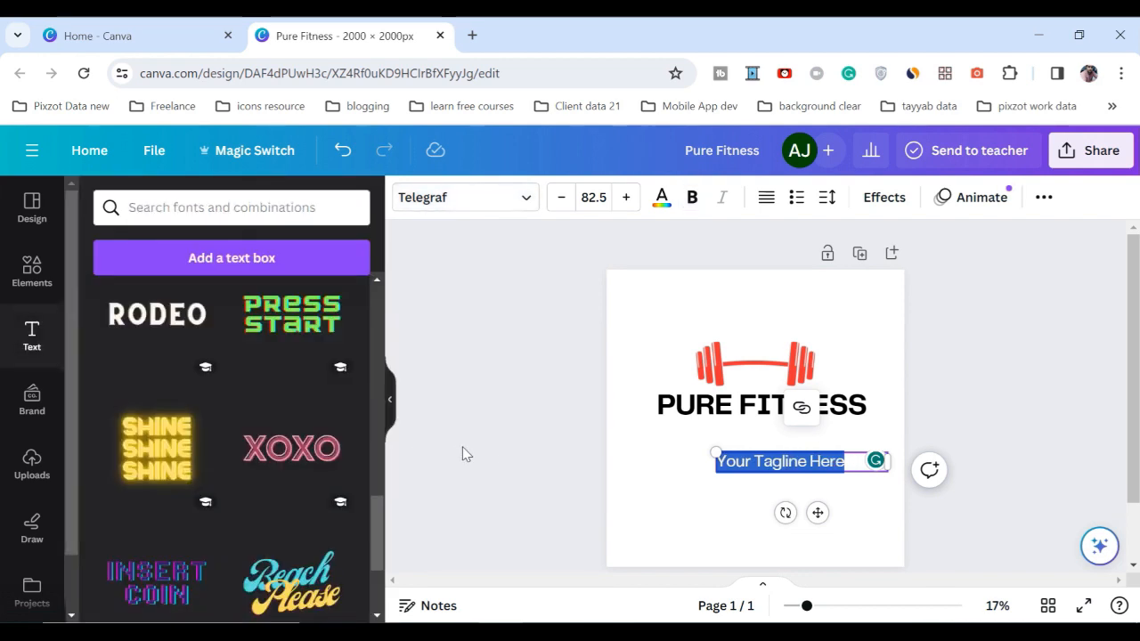
pyautogui.click(486, 450)
# Step: Move the tagline just under the "PURE FITNESS" heading, reduce its font size to 69.5 and narrow its text box to fit
pyautogui.moveTo(753, 460); pyautogui.dragTo(731, 434)
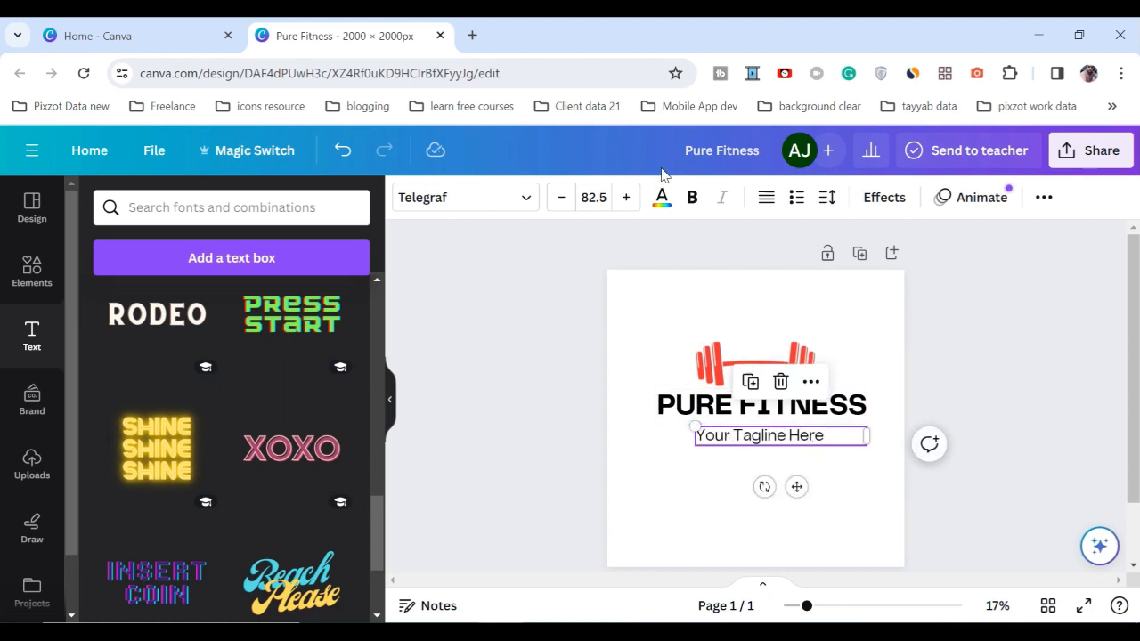
pyautogui.click(560, 198)
pyautogui.click(563, 200)
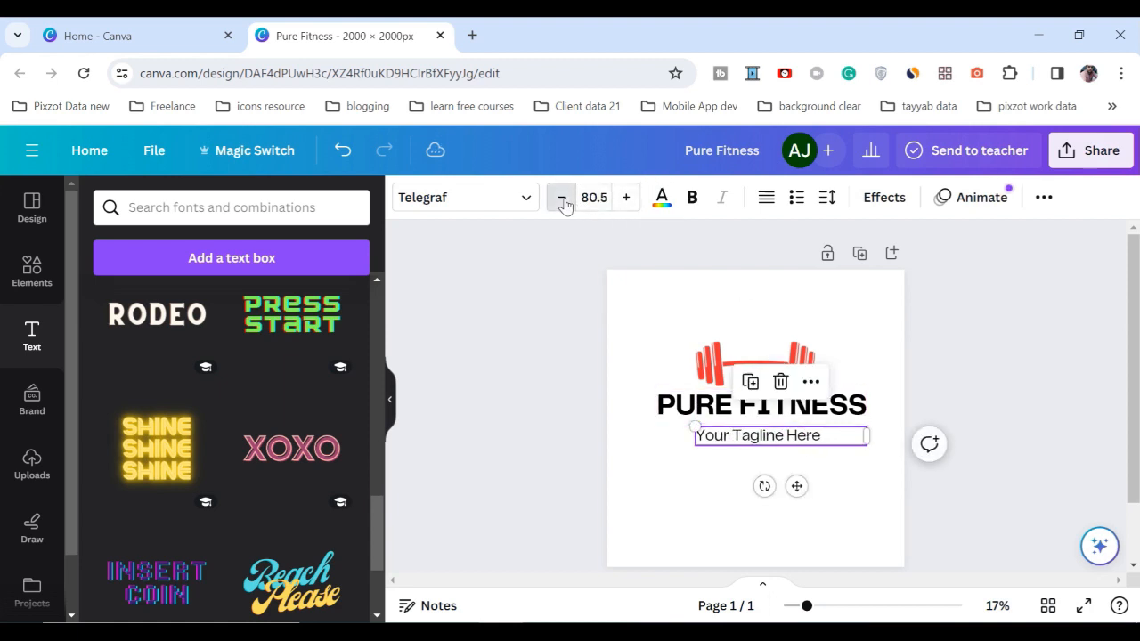
pyautogui.click(561, 198)
pyautogui.click(561, 198)
pyautogui.click(561, 197)
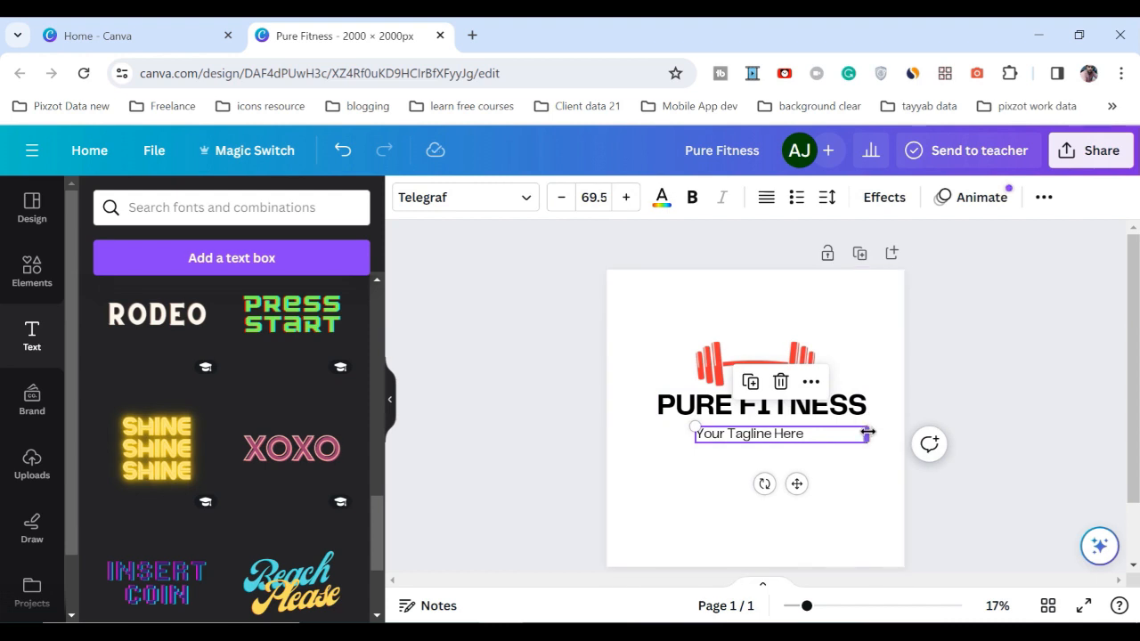
pyautogui.moveTo(868, 432); pyautogui.dragTo(811, 436)
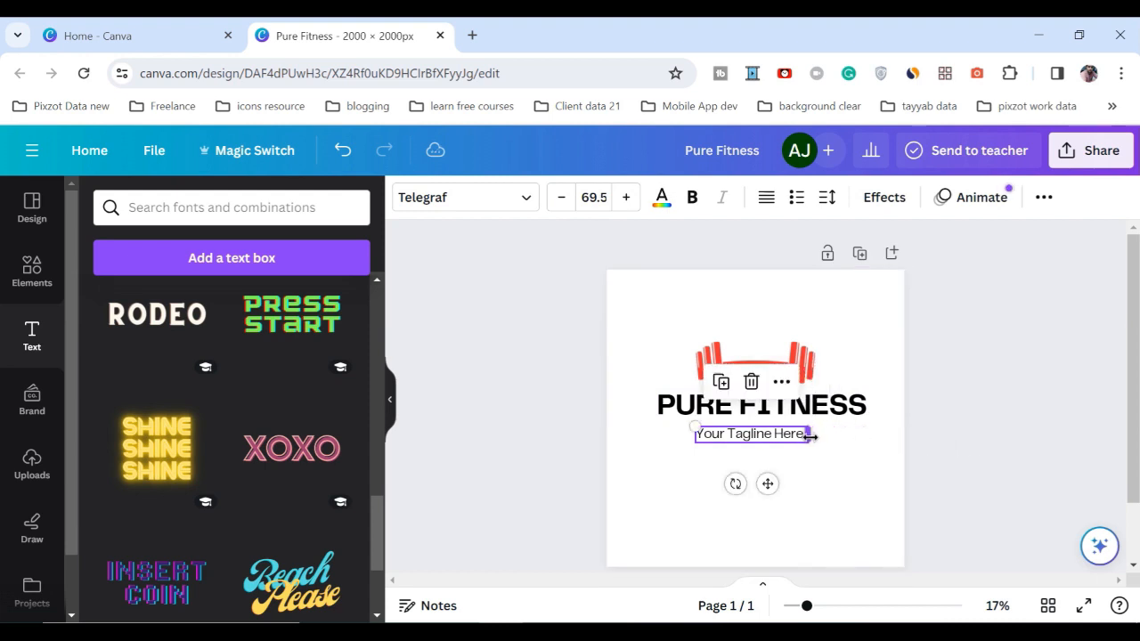
# Step: Set the tagline's letter spacing to 235 and widen its text box so the text stays on one line
pyautogui.click(825, 199)
pyautogui.moveTo(865, 270); pyautogui.dragTo(880, 276)
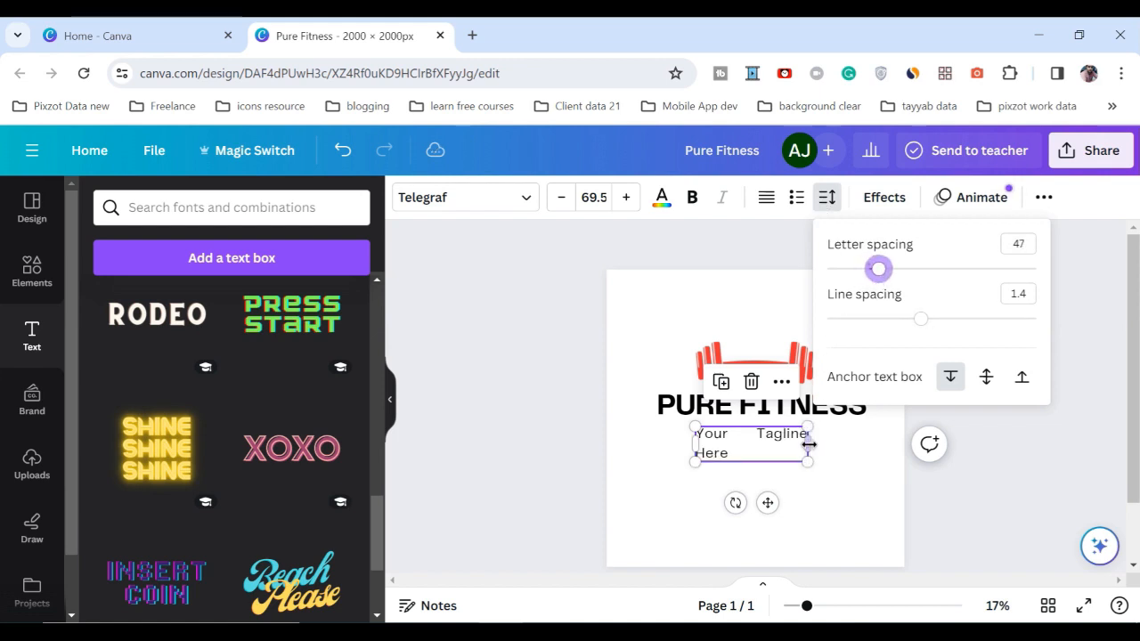
pyautogui.moveTo(809, 444); pyautogui.dragTo(887, 444)
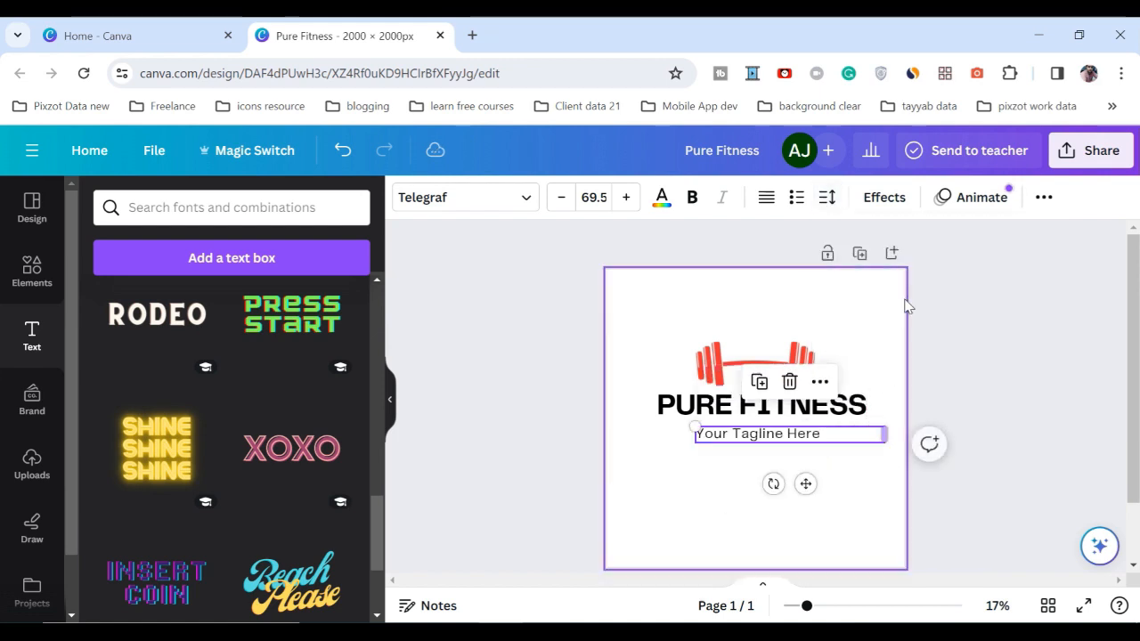
pyautogui.click(828, 200)
pyautogui.moveTo(878, 271); pyautogui.dragTo(920, 277)
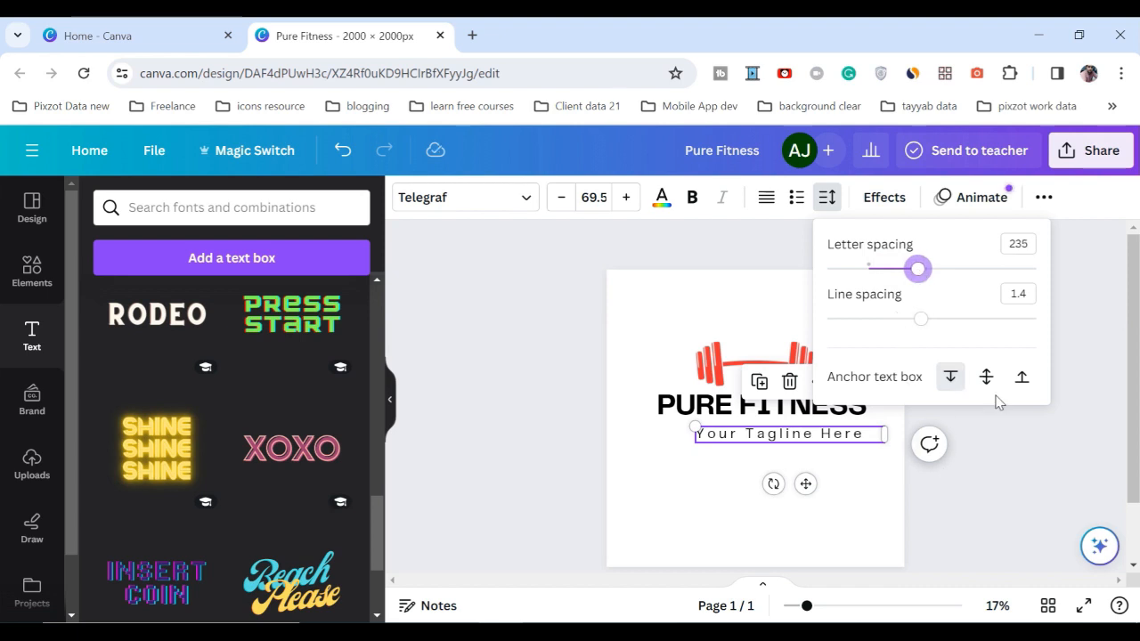
pyautogui.click(1022, 488)
pyautogui.click(1006, 486)
# Step: Move the tagline closer beneath the "PURE FITNESS" heading and centre it there with a text box fitted to the text
pyautogui.moveTo(793, 440); pyautogui.dragTo(782, 429)
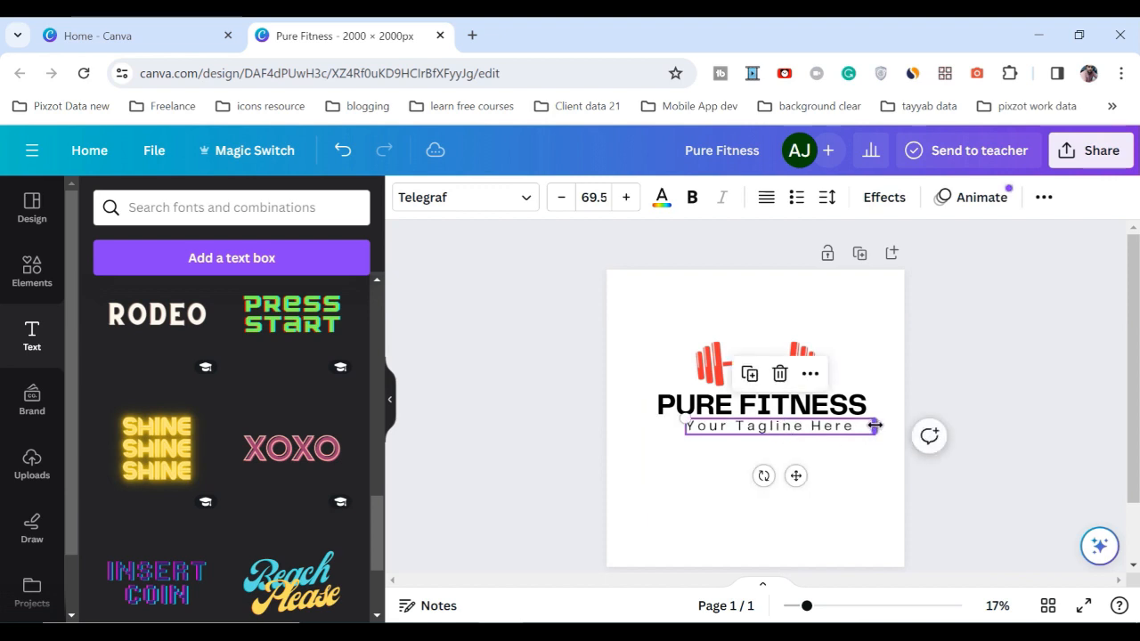
pyautogui.moveTo(875, 426); pyautogui.dragTo(789, 429)
pyautogui.click(990, 419)
pyautogui.click(864, 418)
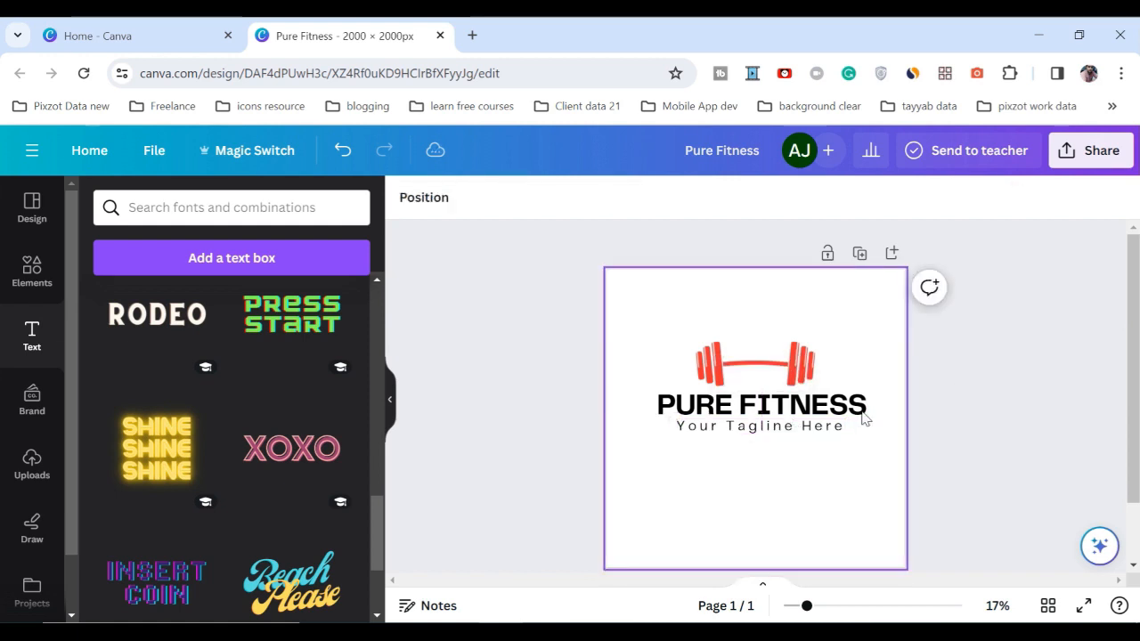
# Step: Select the tagline, heading and barbell together and move them down toward the middle of the canvas
pyautogui.click(809, 426)
pyautogui.keyDown('shift'); pyautogui.click(809, 399); pyautogui.keyUp('shift')
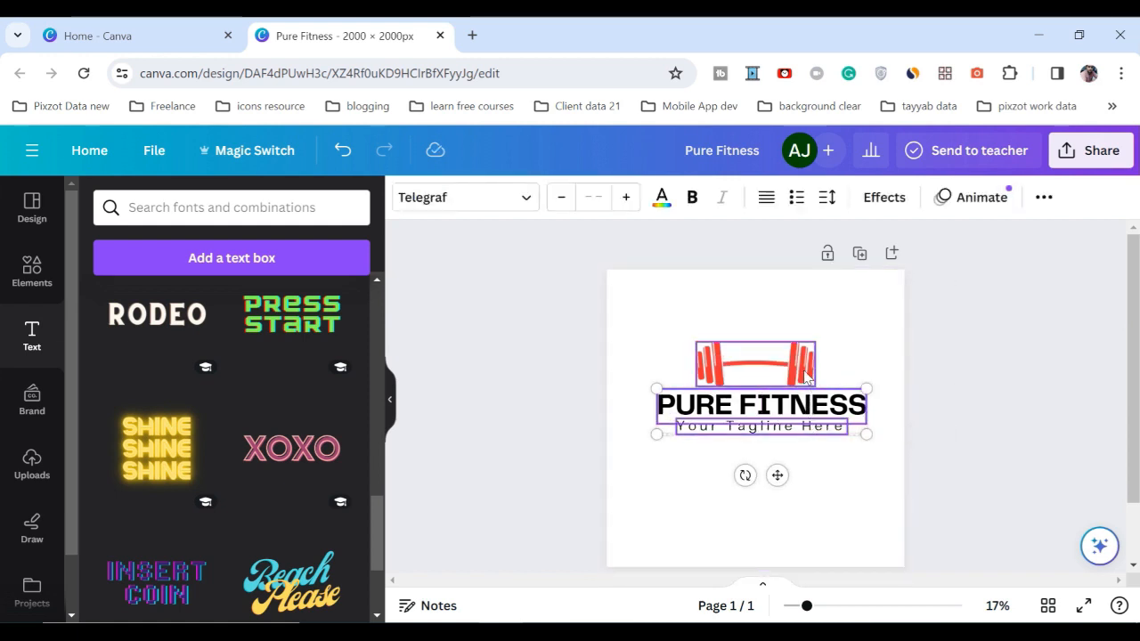
pyautogui.keyDown('shift'); pyautogui.click(805, 378); pyautogui.keyUp('shift')
pyautogui.moveTo(805, 378); pyautogui.dragTo(799, 399)
pyautogui.click(983, 387)
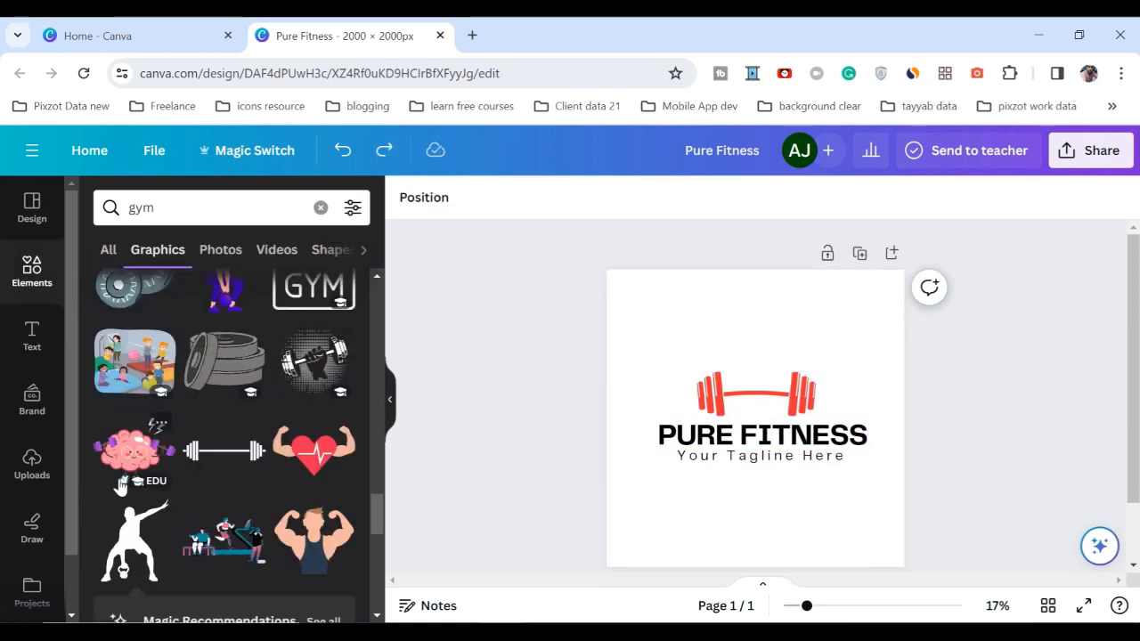
# Step: Add the silhouette of a man with a kettlebell from the gym graphics and place it over the barbell, above the heading
pyautogui.scroll(2, 289, 396)
pyautogui.scroll(2, 286, 384)
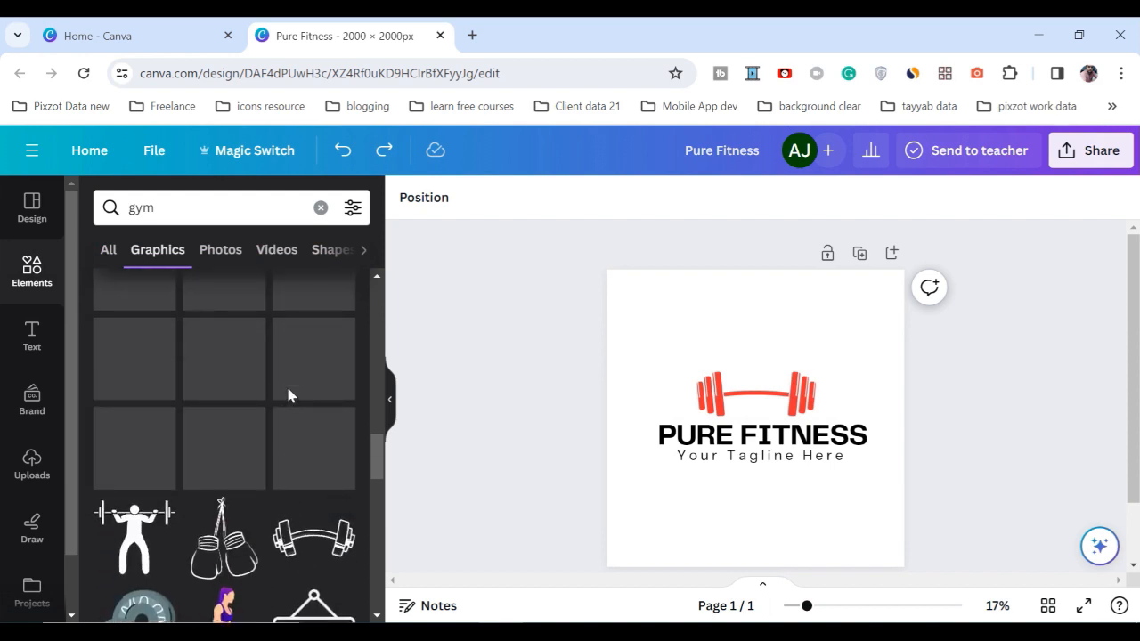
pyautogui.scroll(-3, 284, 386)
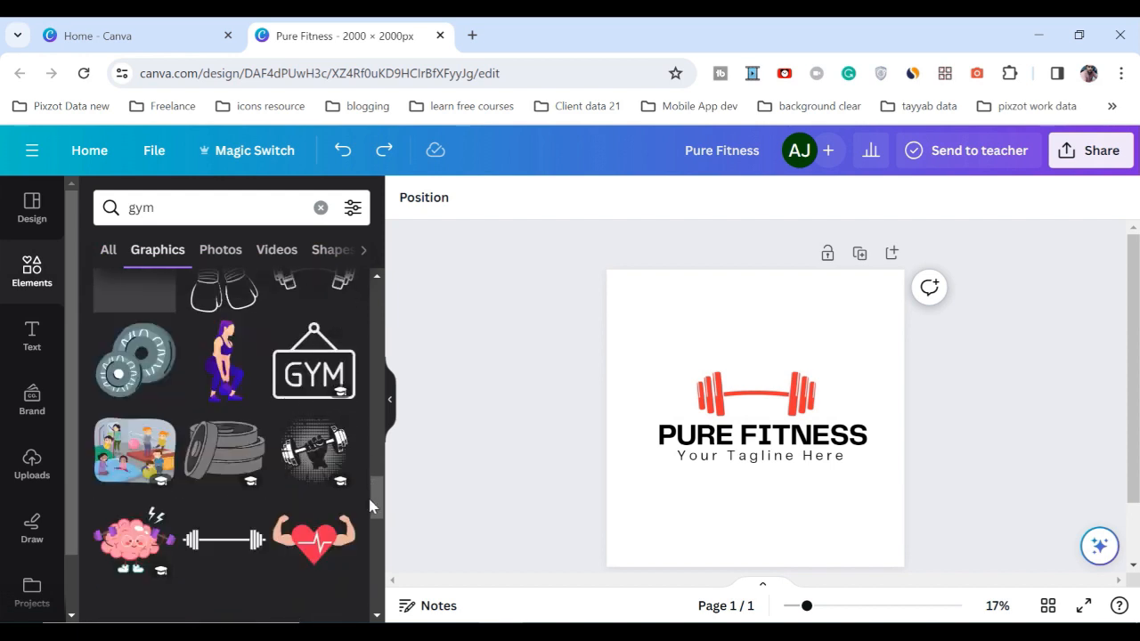
pyautogui.scroll(3, 370, 469)
pyautogui.moveTo(369, 469); pyautogui.dragTo(369, 521)
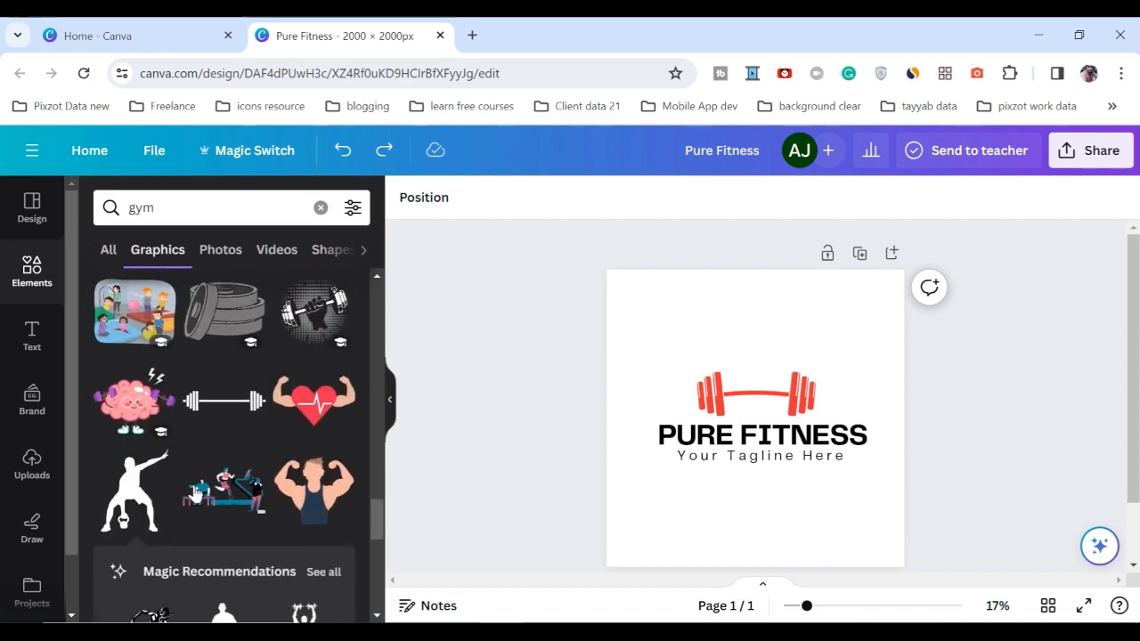
pyautogui.click(145, 491)
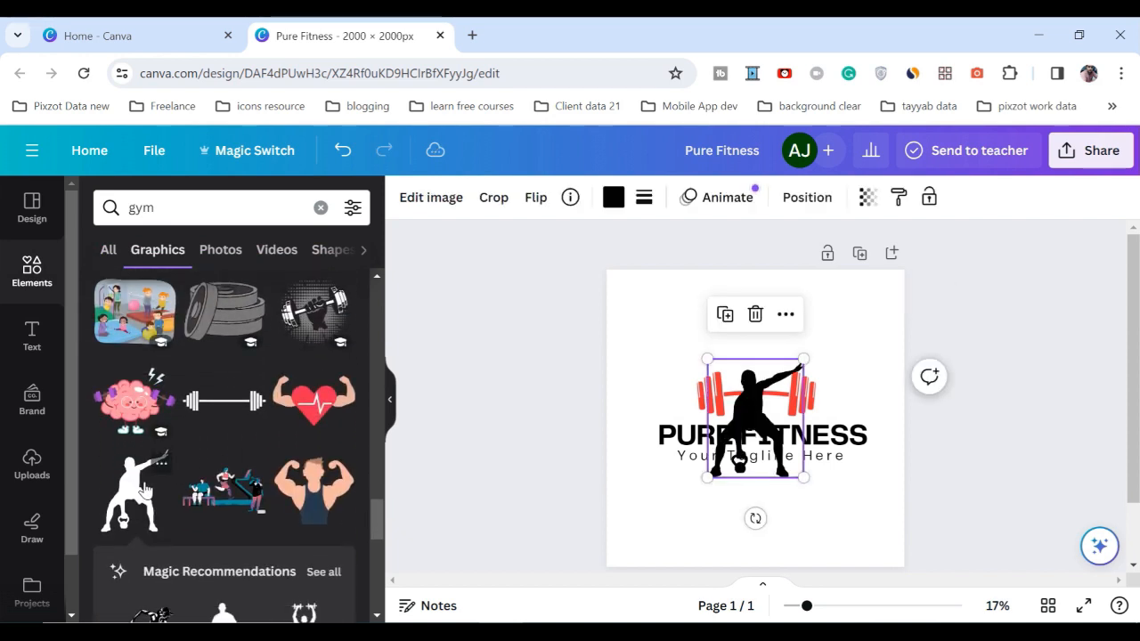
pyautogui.click(752, 431)
pyautogui.click(987, 371)
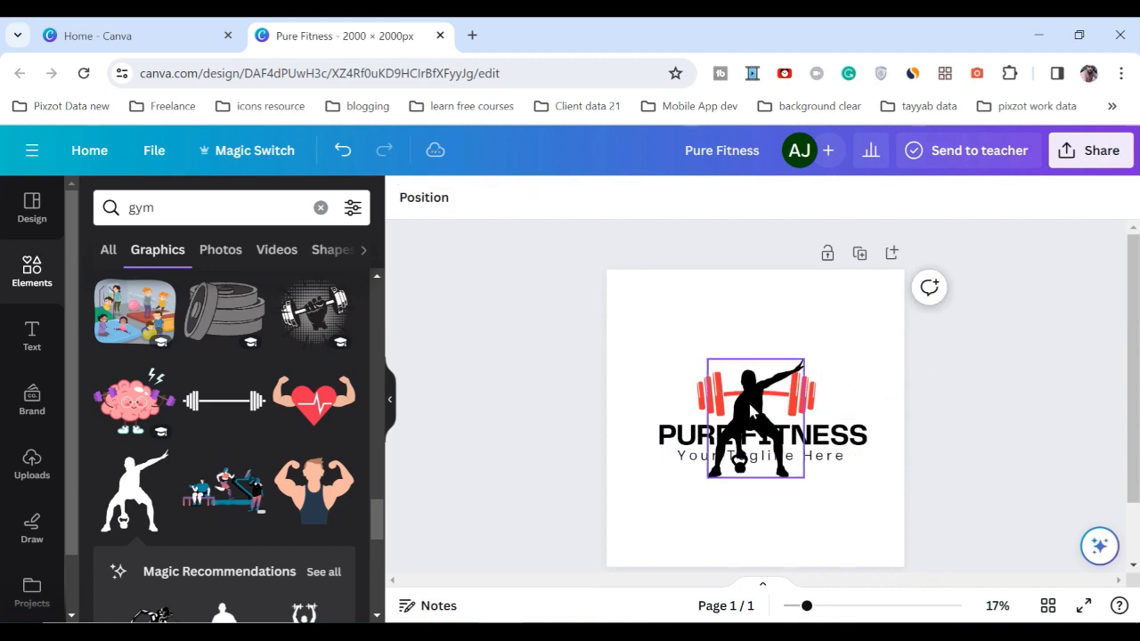
pyautogui.moveTo(746, 402); pyautogui.dragTo(752, 350)
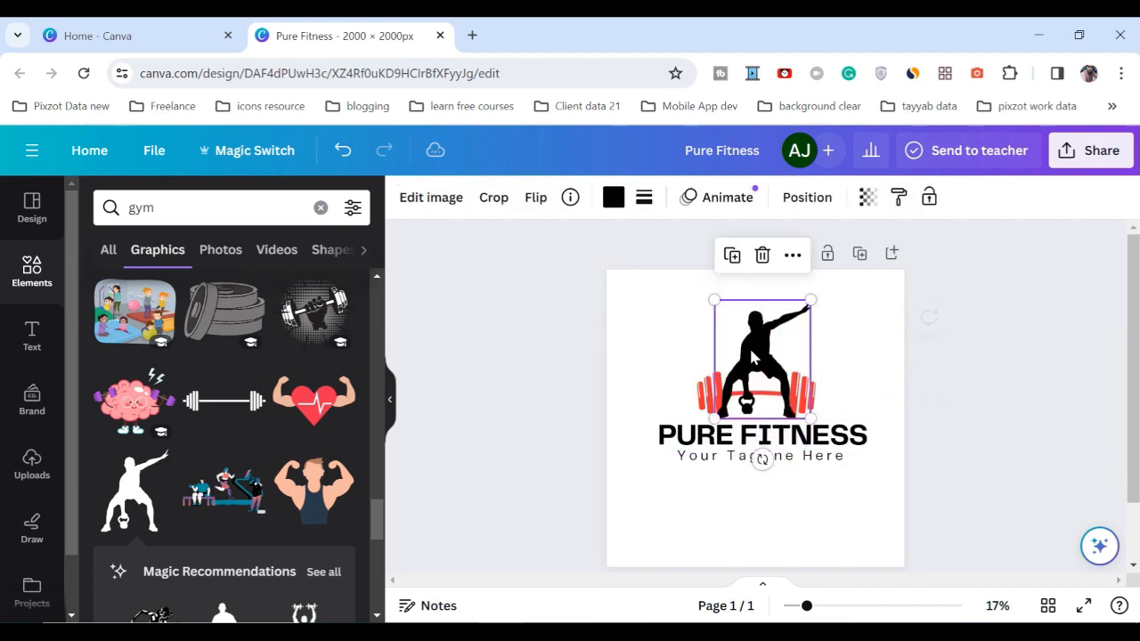
pyautogui.click(987, 383)
# Step: Enlarge the red barbell, tilt it counter-clockwise and centre it across the silhouette
pyautogui.click(815, 401)
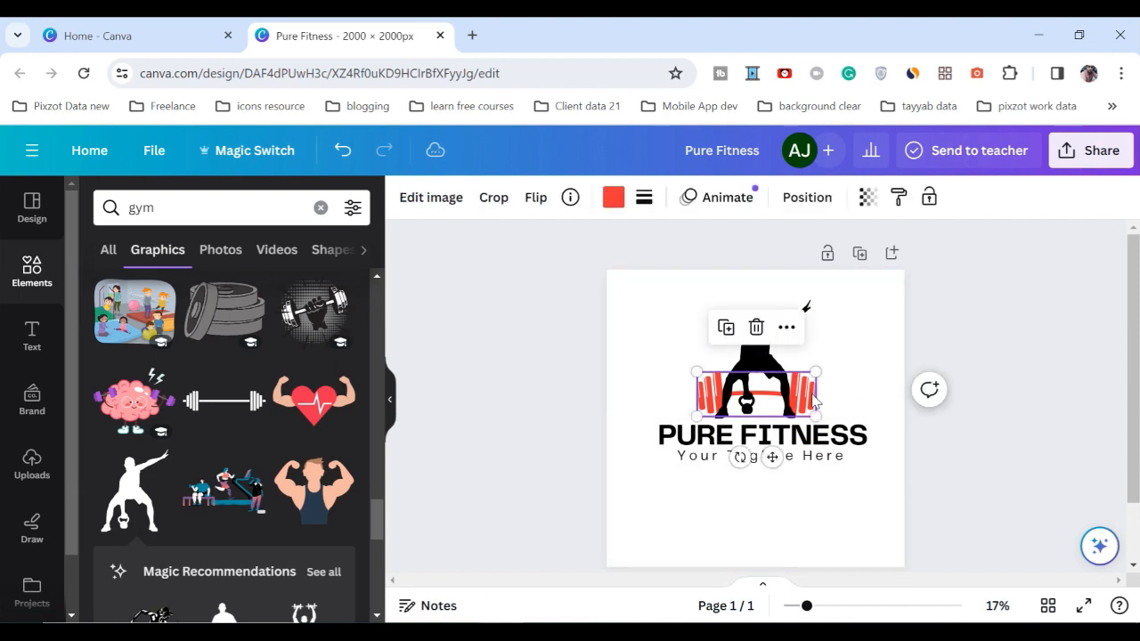
pyautogui.moveTo(816, 401); pyautogui.dragTo(858, 401)
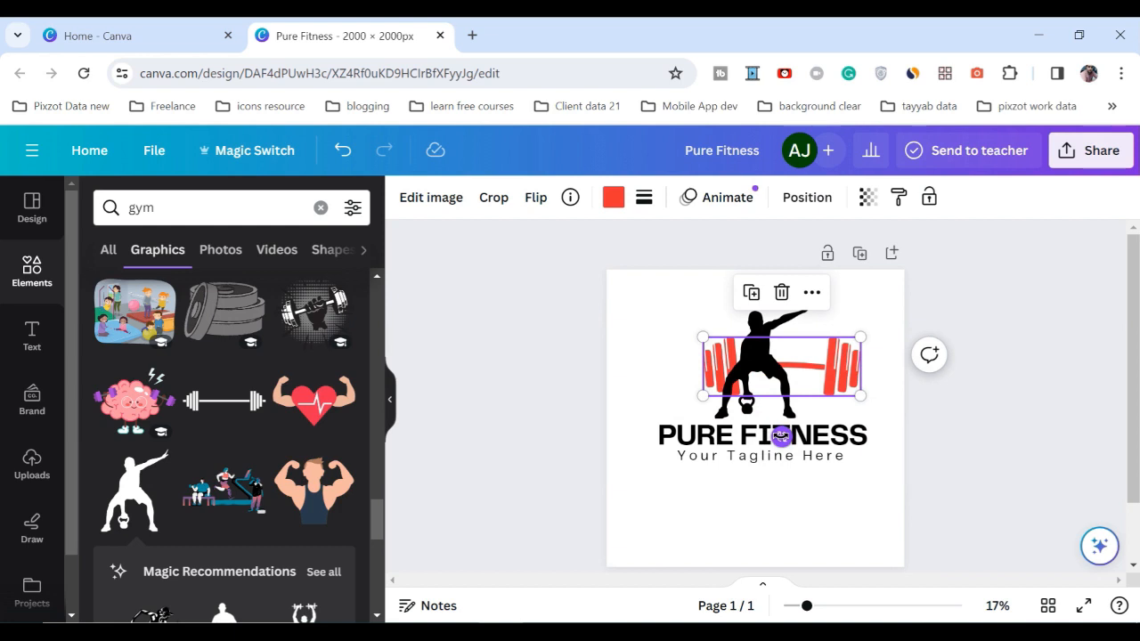
pyautogui.moveTo(782, 436); pyautogui.dragTo(791, 442)
pyautogui.moveTo(830, 356); pyautogui.dragTo(804, 353)
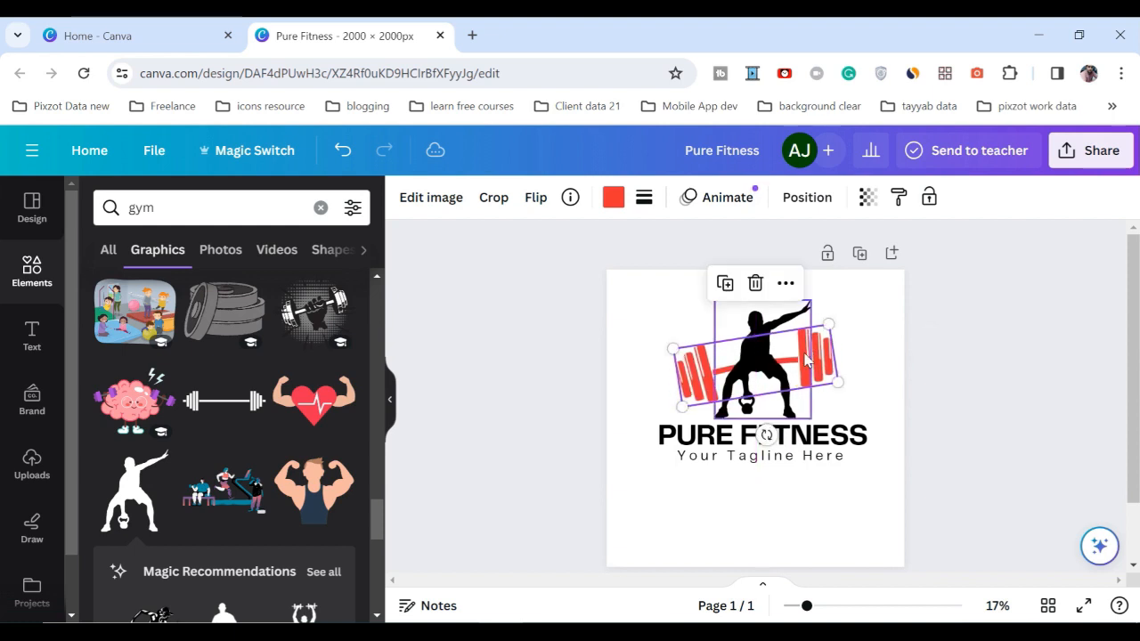
pyautogui.click(985, 374)
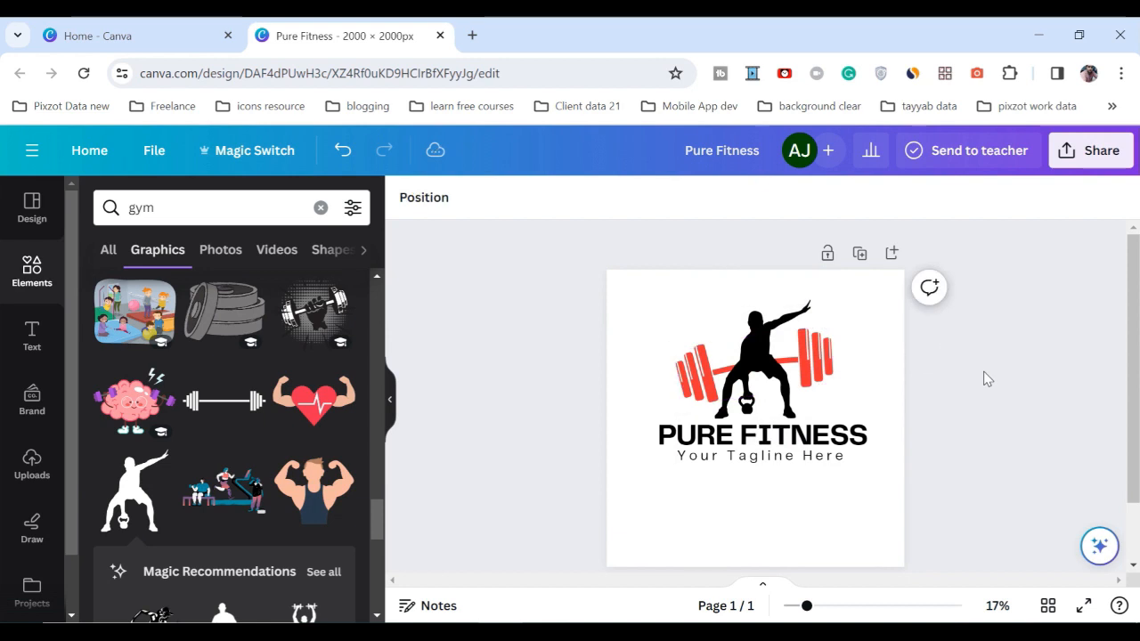
# Step: Fine-tune the barbell's tilt and nudge it slightly up and to the left behind the silhouette
pyautogui.click(818, 363)
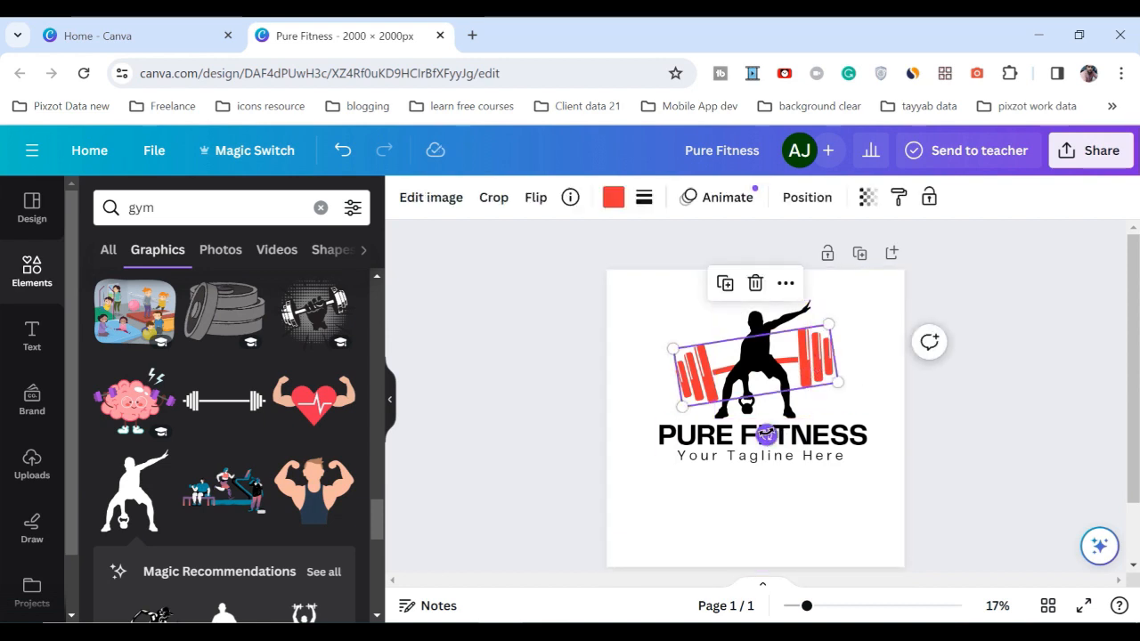
pyautogui.moveTo(766, 435)
pyautogui.mouseDown()
pyautogui.moveTo(791, 450)
pyautogui.moveTo(768, 437)
pyautogui.mouseUp()
pyautogui.click(969, 392)
pyautogui.click(817, 372)
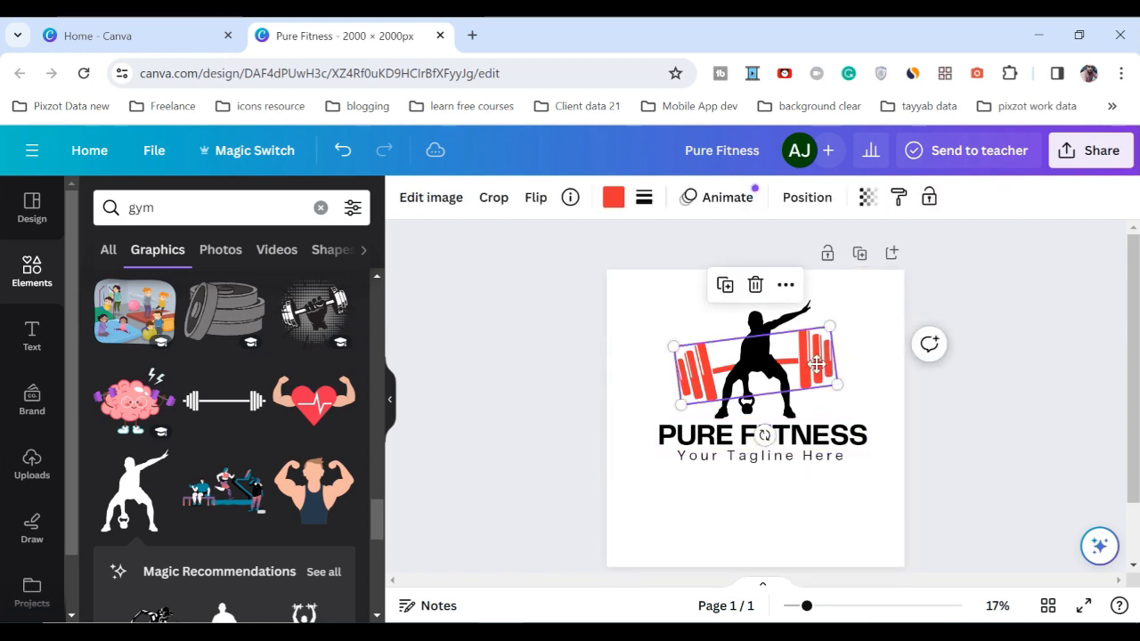
pyautogui.press('Up')
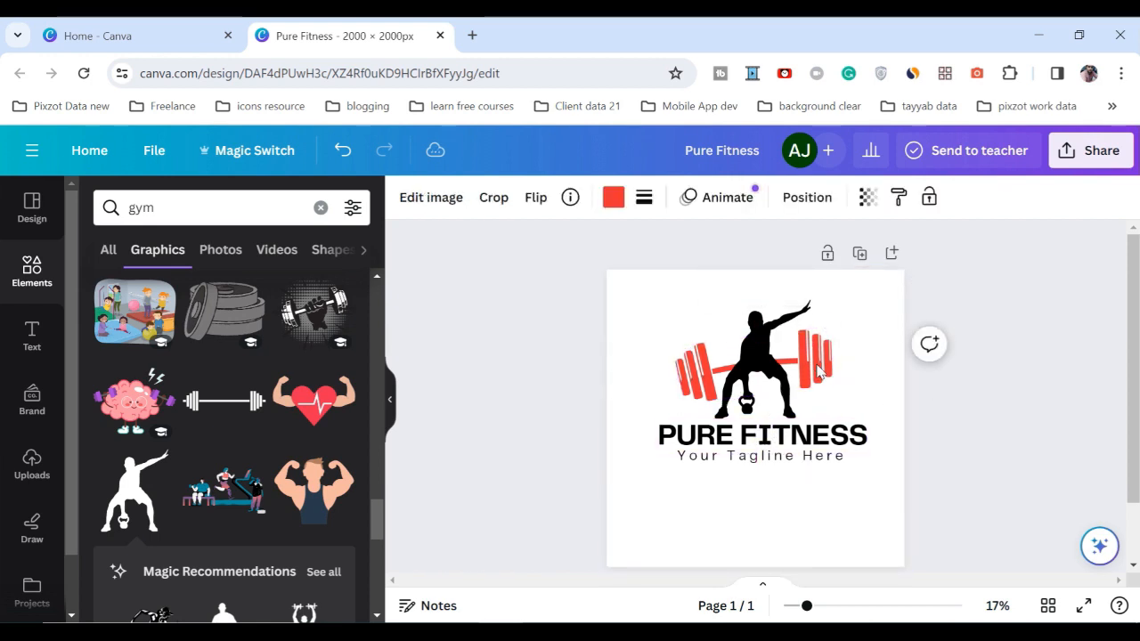
pyautogui.press('Left')
pyautogui.press('Left')
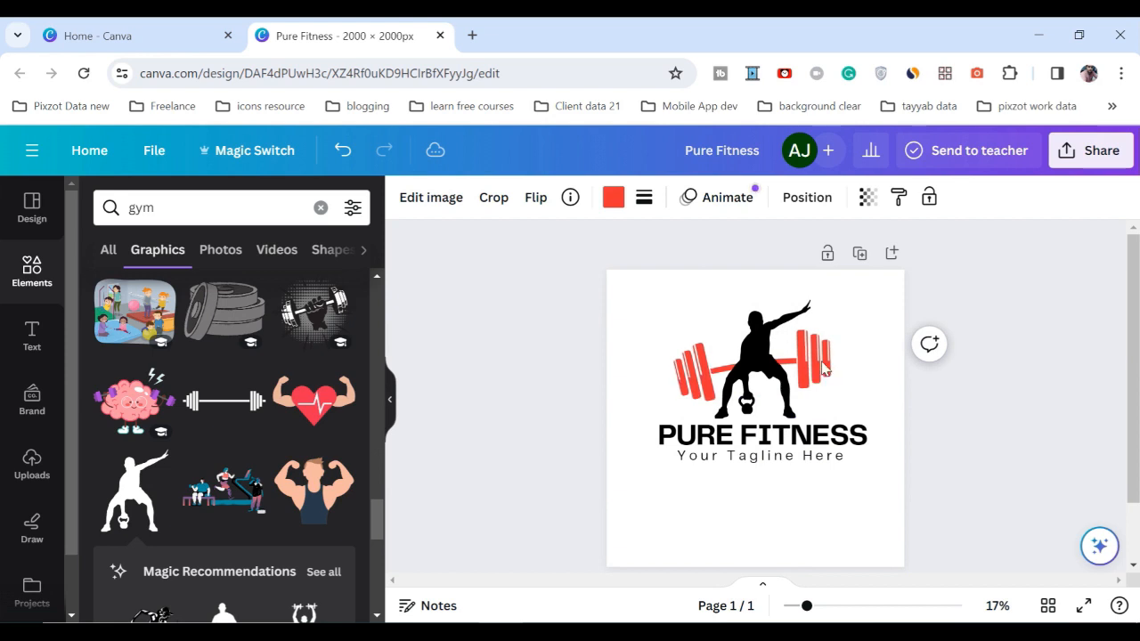
pyautogui.click(957, 430)
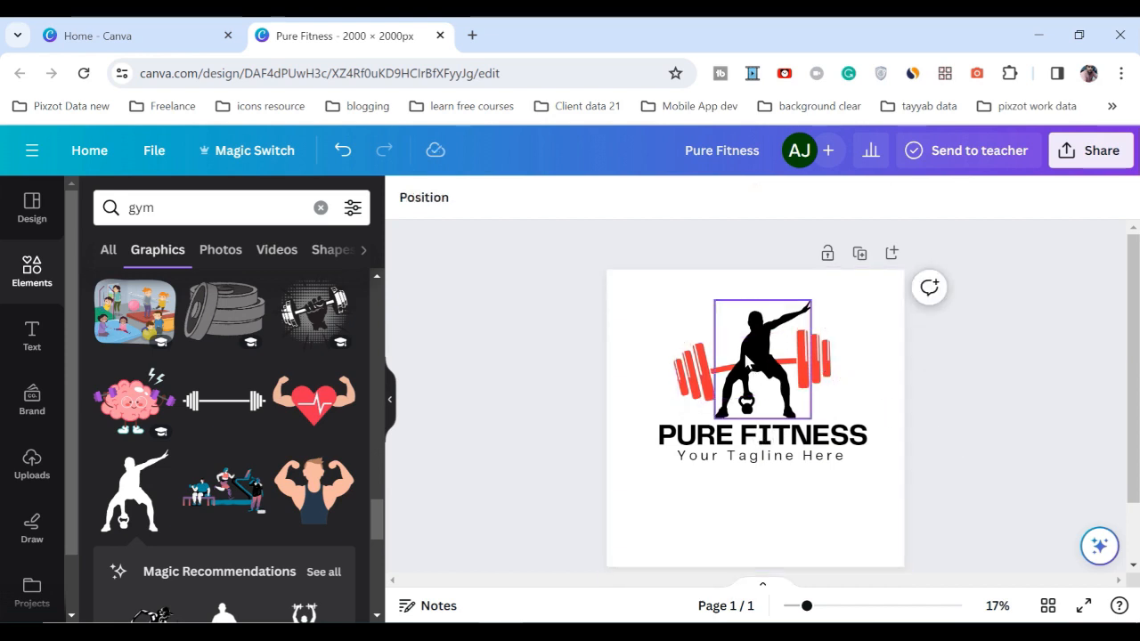
# Step: Group the man silhouette with the red barbell
pyautogui.click(764, 360)
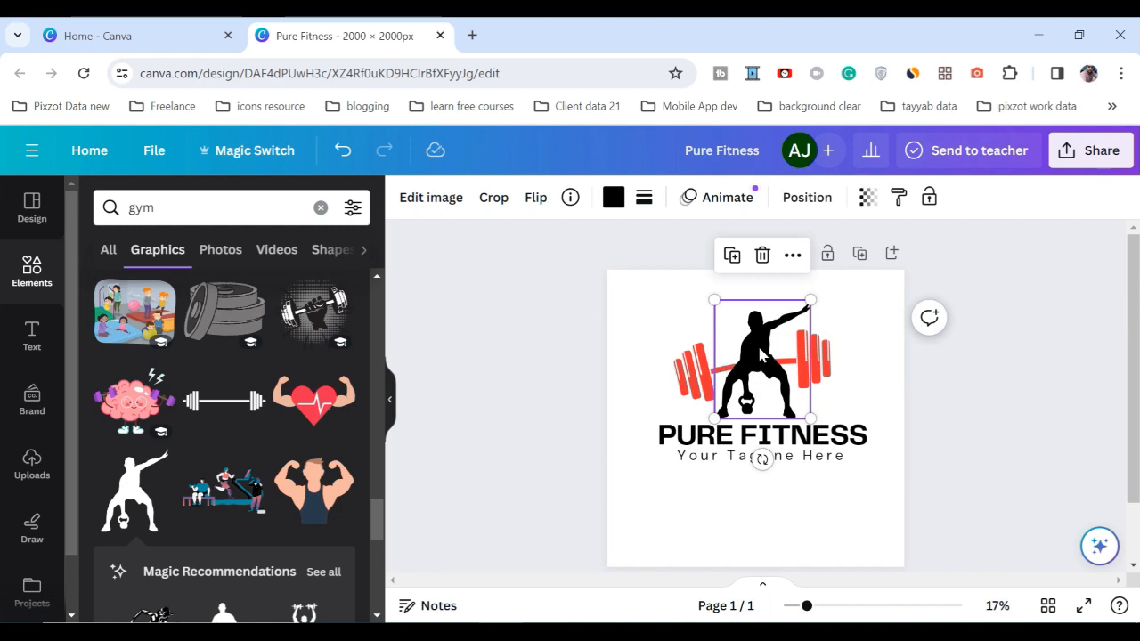
pyautogui.keyDown('shift'); pyautogui.click(687, 372); pyautogui.keyUp('shift')
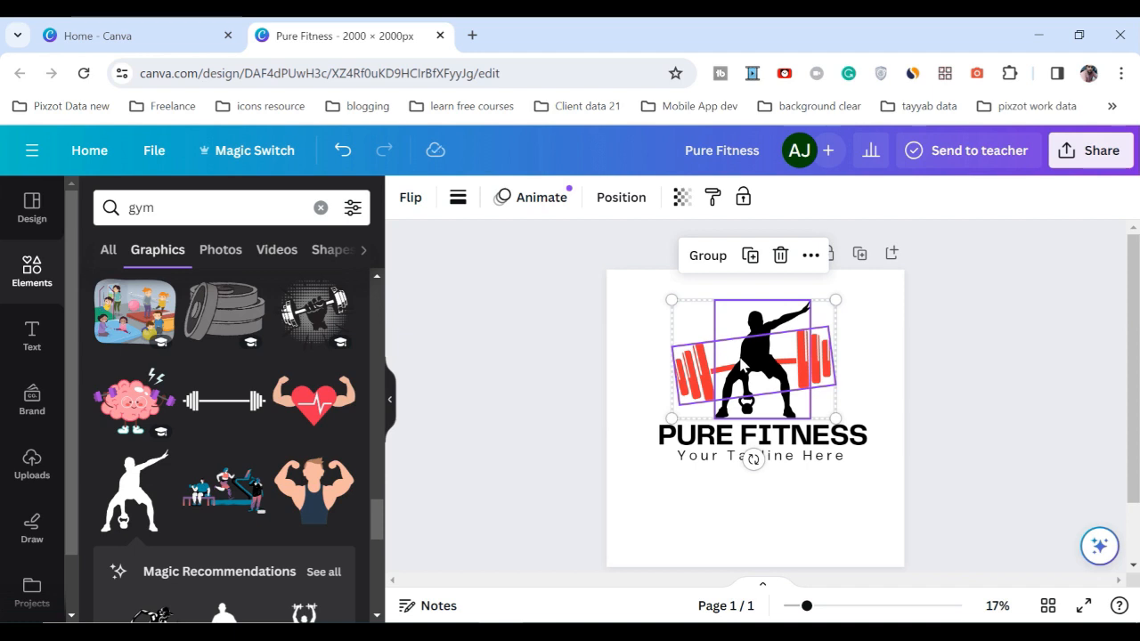
pyautogui.hotkey('ctrl', 'g')
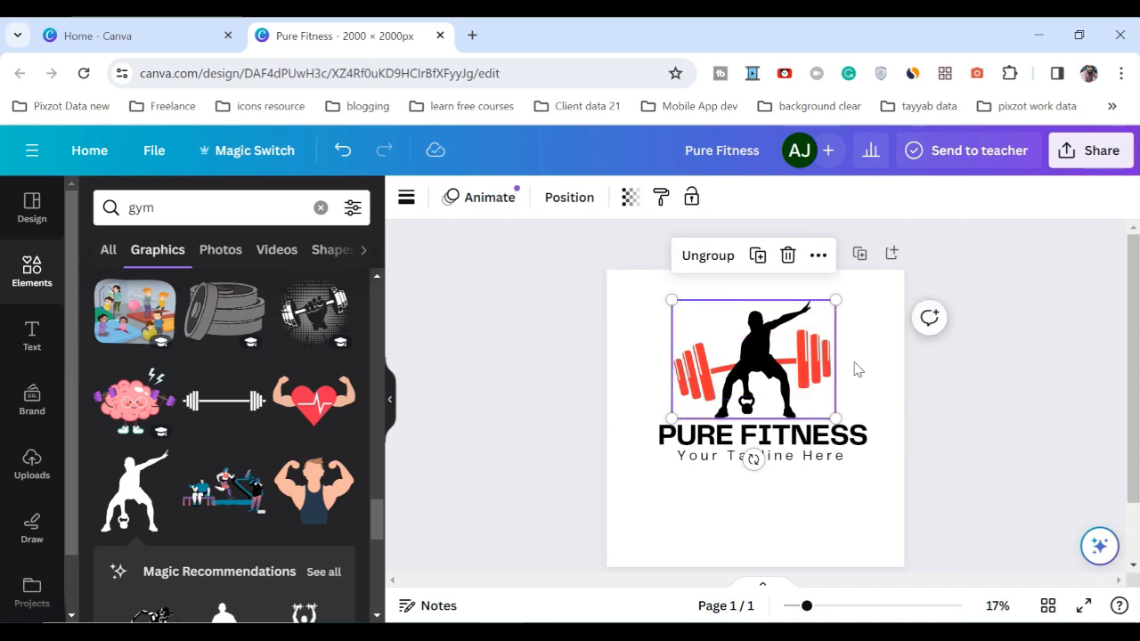
# Step: Scale the silhouette-and-barbell group down and position it centred just above the "PURE FITNESS" heading
pyautogui.click(770, 379)
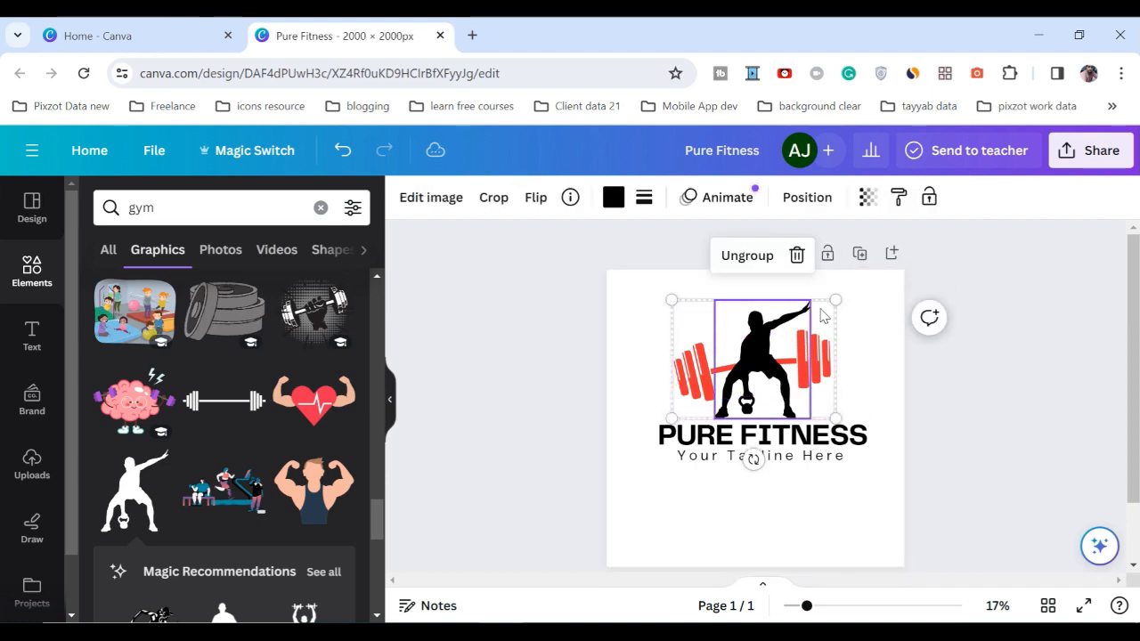
pyautogui.moveTo(836, 300); pyautogui.dragTo(817, 313)
pyautogui.click(980, 404)
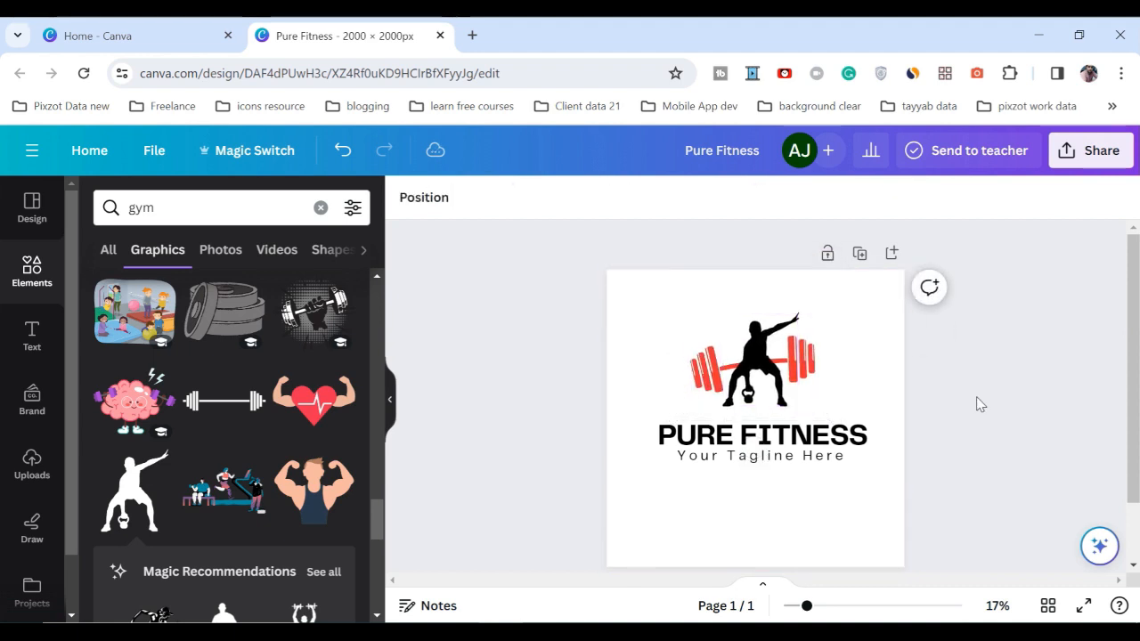
pyautogui.click(764, 369)
pyautogui.moveTo(764, 369); pyautogui.dragTo(762, 358)
pyautogui.click(989, 408)
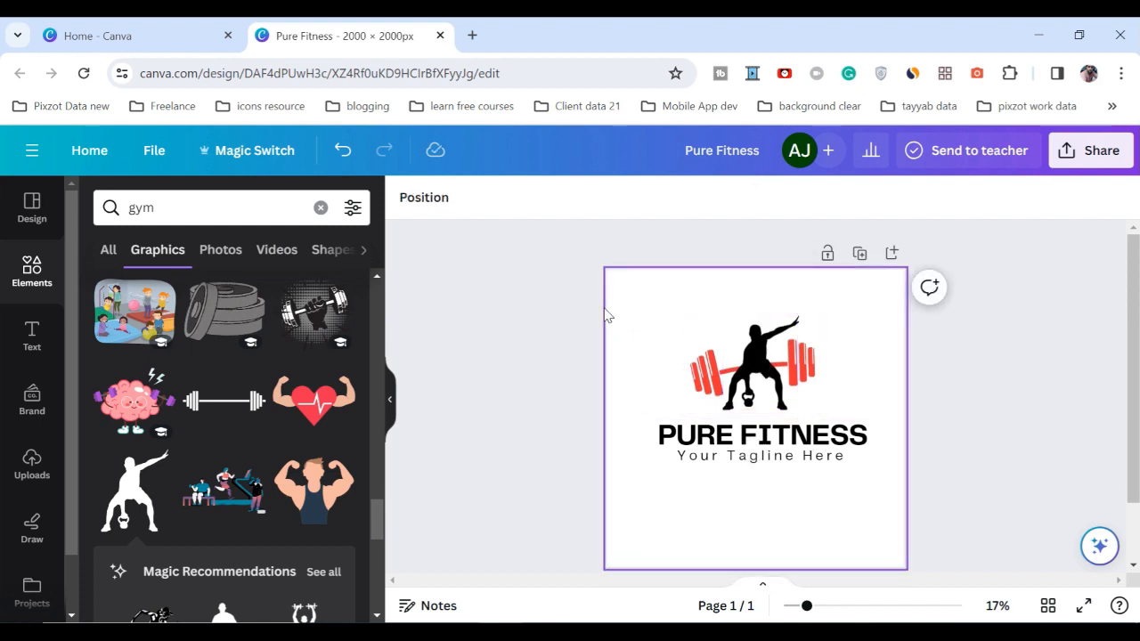
pyautogui.moveTo(575, 301); pyautogui.dragTo(861, 483)
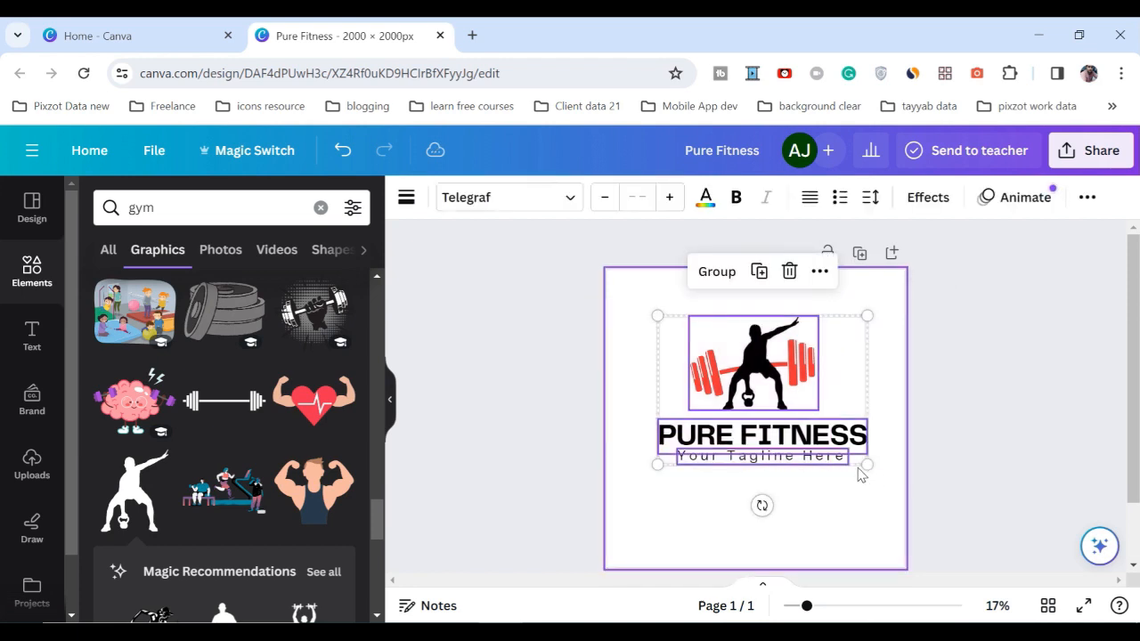
pyautogui.click(880, 508)
pyautogui.click(978, 403)
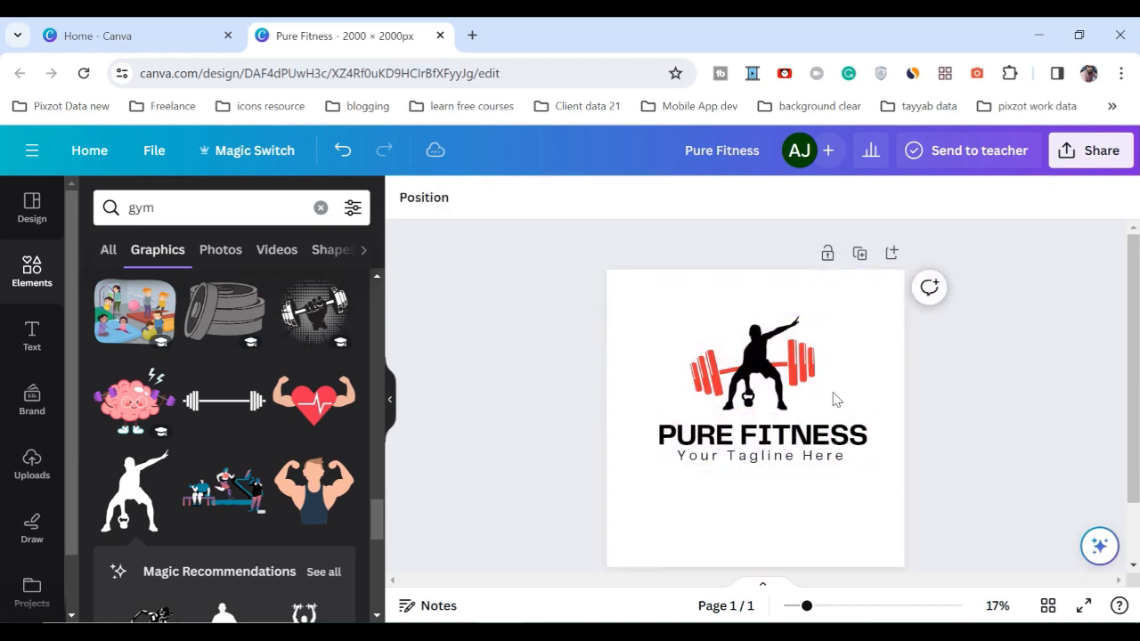
# Step: Group the silhouette-and-barbell artwork with the "PURE FITNESS" heading and the tagline, and move the group down to the middle of the canvas
pyautogui.click(798, 379)
pyautogui.keyDown('shift'); pyautogui.click(795, 439); pyautogui.keyUp('shift')
pyautogui.keyDown('shift'); pyautogui.click(795, 458); pyautogui.keyUp('shift')
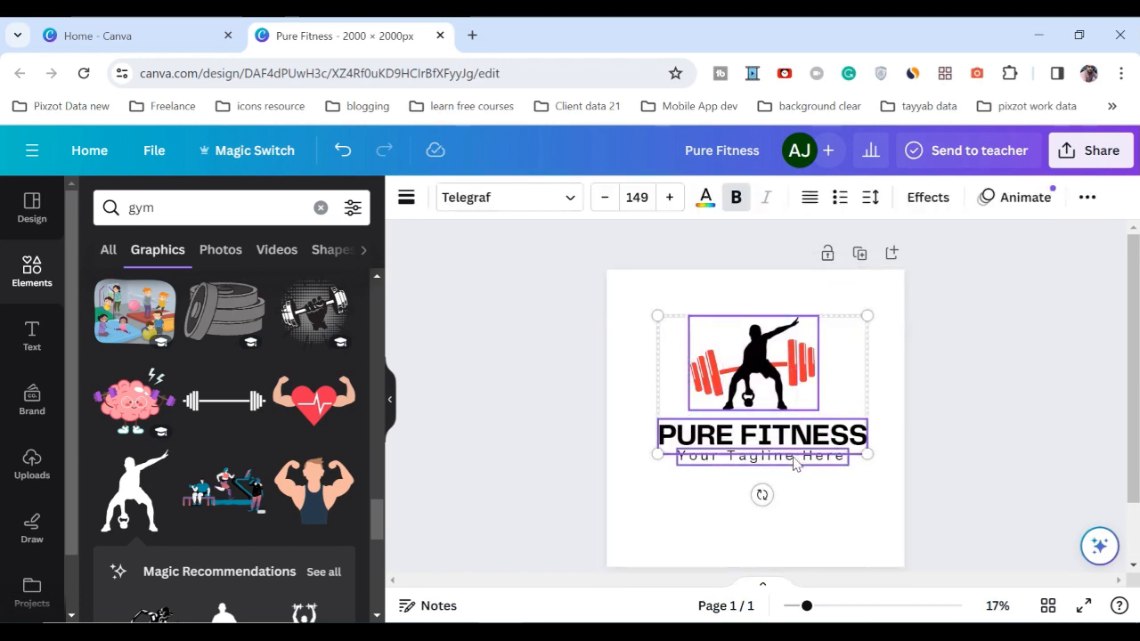
pyautogui.hotkey('ctrl', 'g')
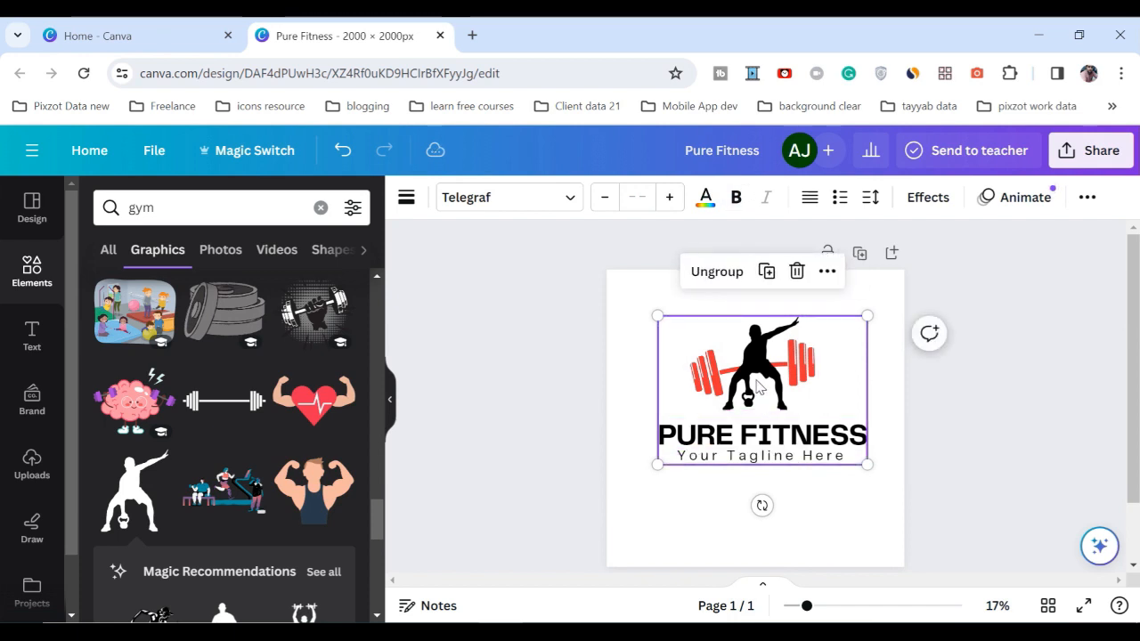
pyautogui.moveTo(759, 374); pyautogui.dragTo(757, 393)
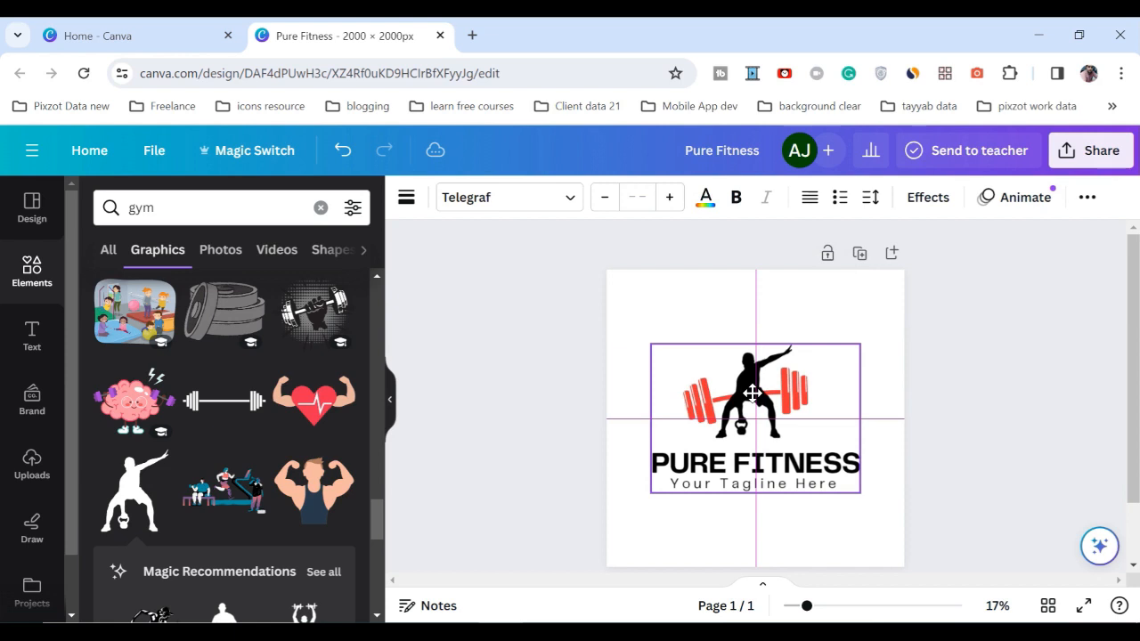
pyautogui.moveTo(753, 392); pyautogui.dragTo(755, 392)
pyautogui.click(1005, 428)
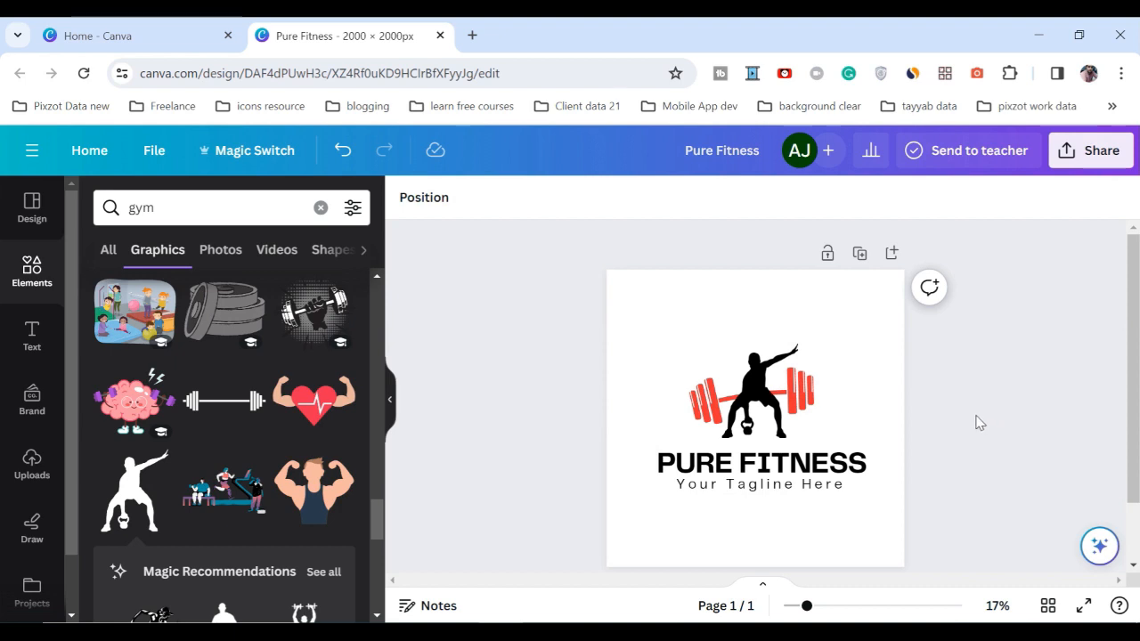
# Step: Ungroup the logo so the man silhouette can be edited separately from the barbell and text
pyautogui.click(756, 393)
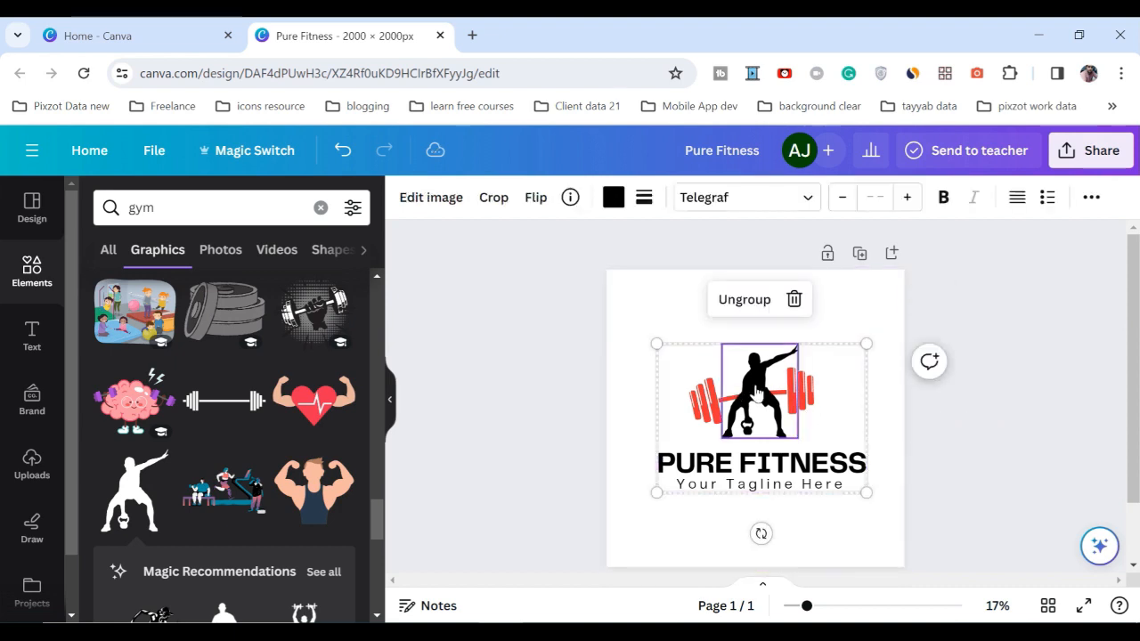
pyautogui.rightClick(756, 393)
pyautogui.click(796, 400)
pyautogui.click(1028, 412)
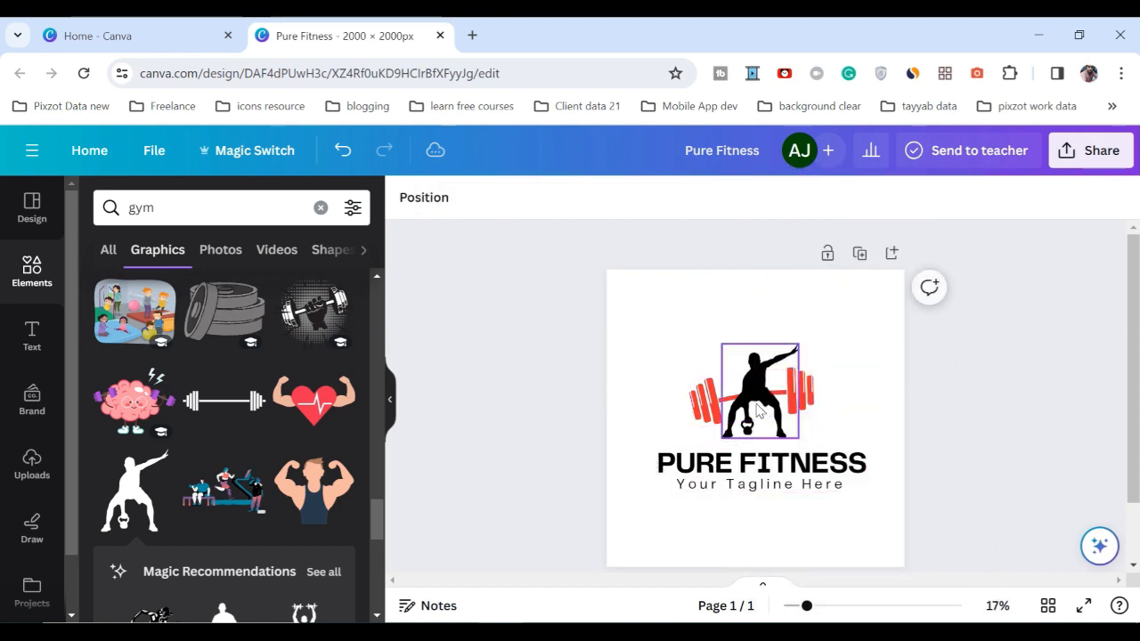
# Step: Recolour the man silhouette with the red from the document colours to match the barbell
pyautogui.click(756, 393)
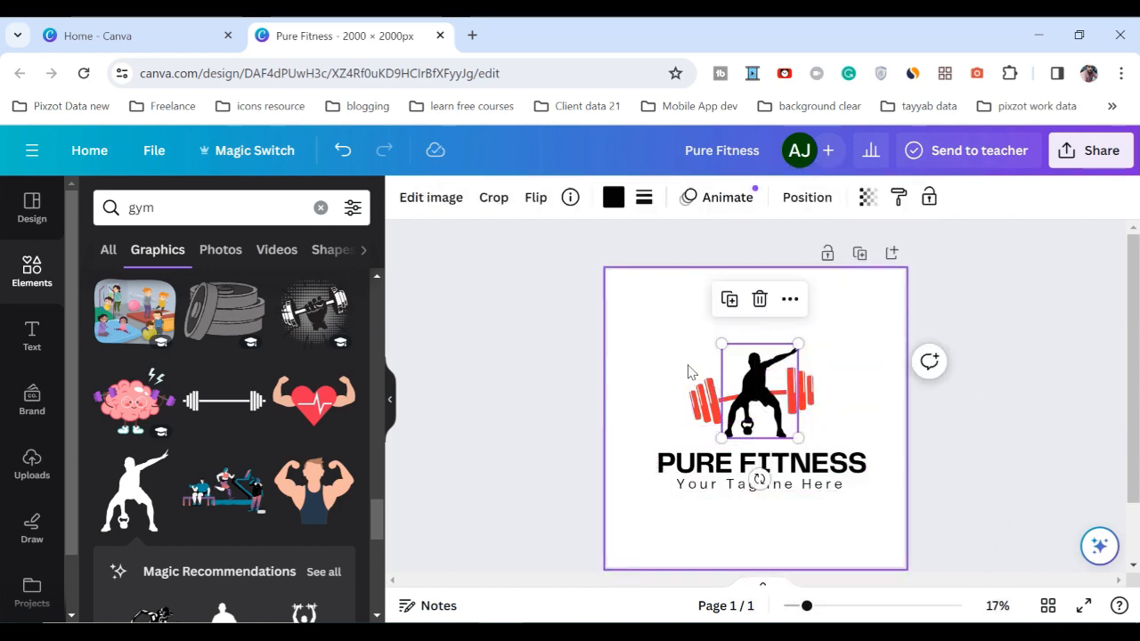
pyautogui.click(614, 197)
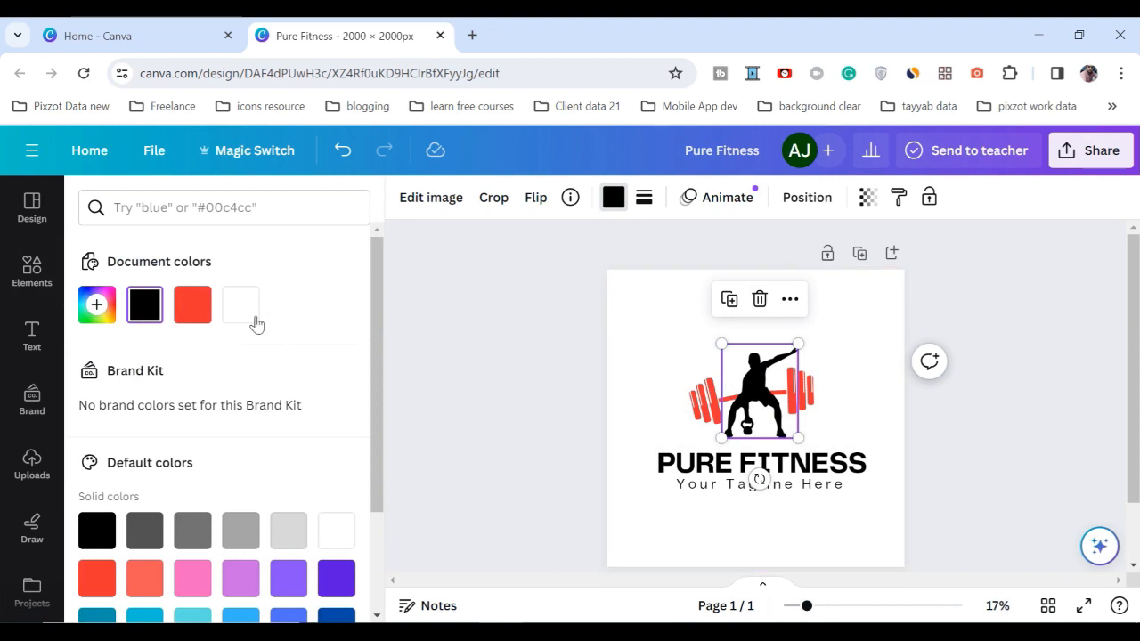
pyautogui.click(192, 304)
pyautogui.press('Escape')
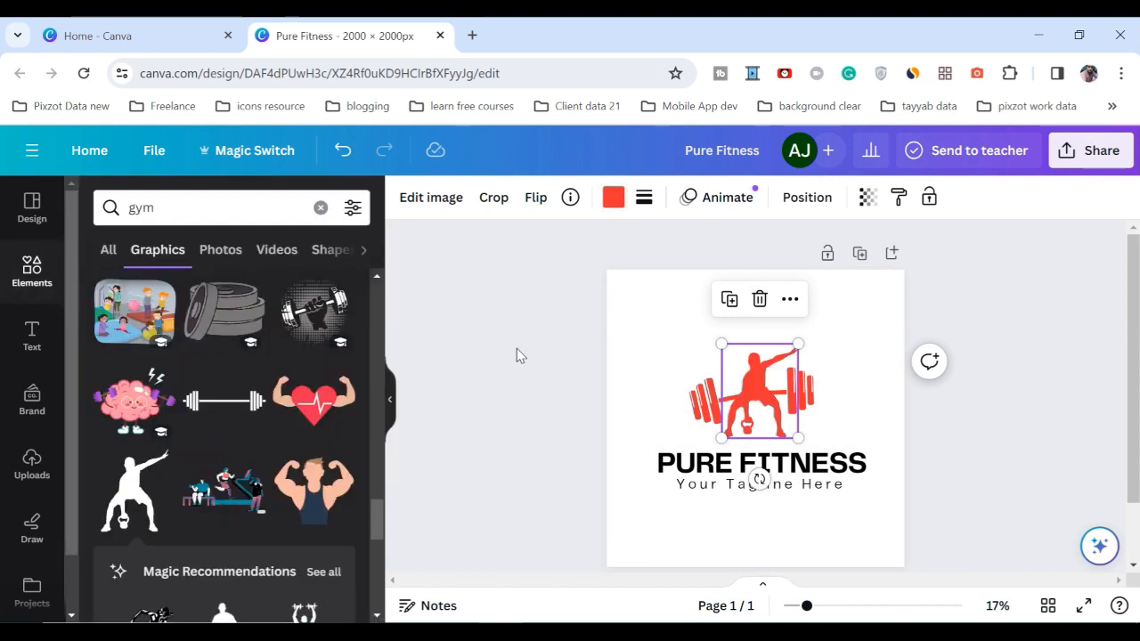
pyautogui.press('Escape')
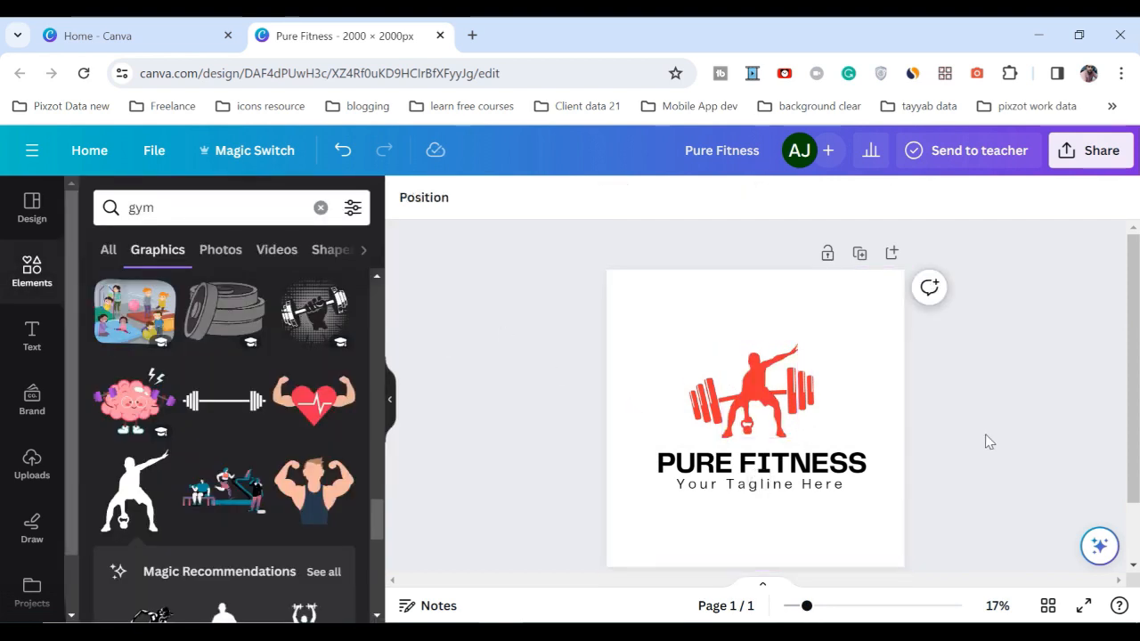